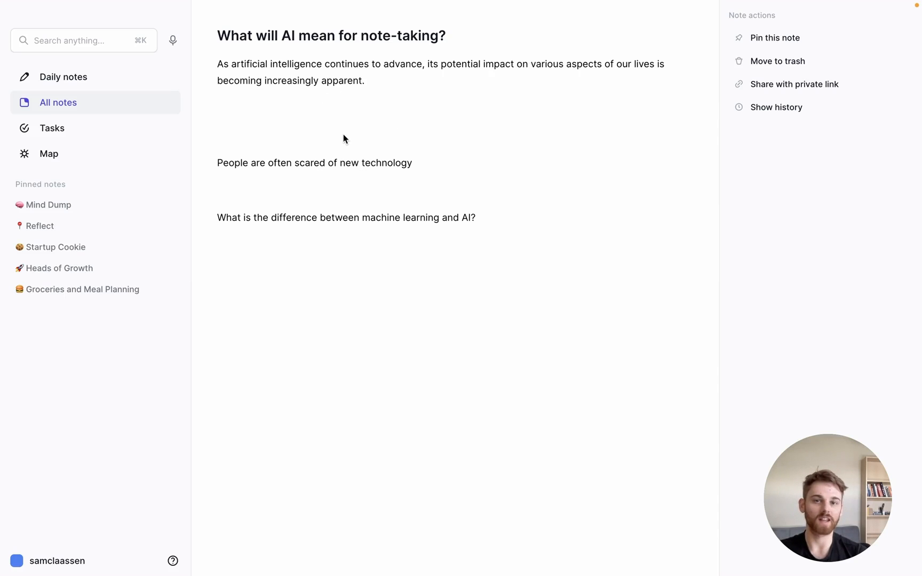
Run the AI prompt "Continue writing the sentence" on the first paragraph and show its full prompt template
triple_click(323, 80)
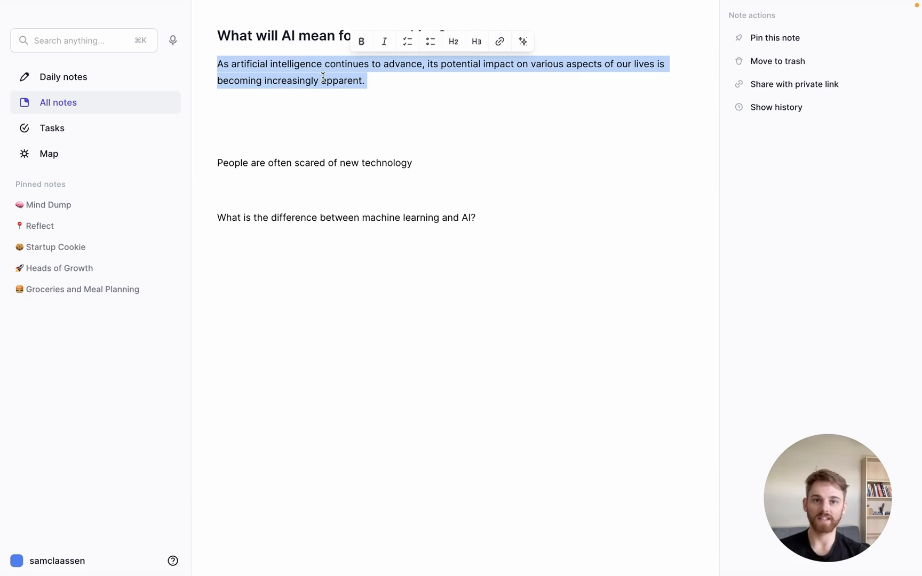
left_click(523, 41)
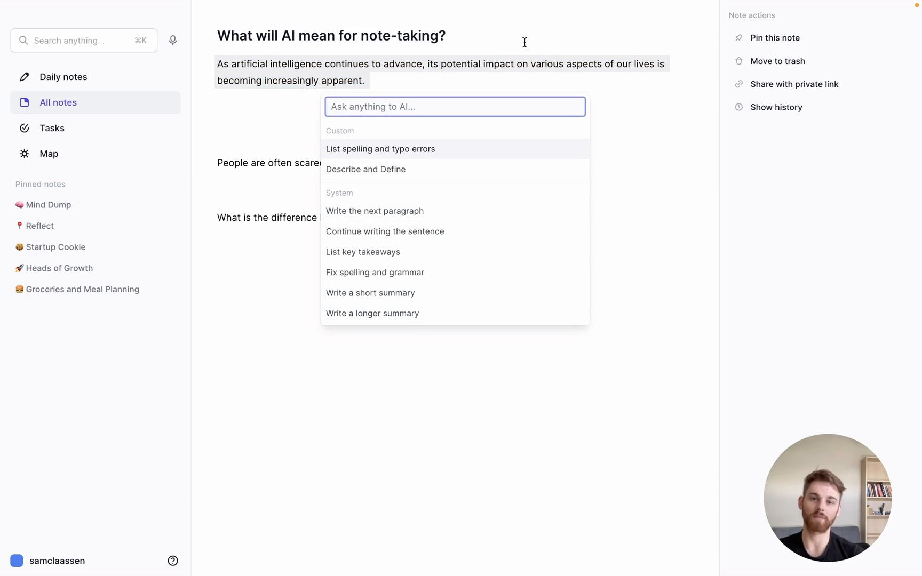
left_click(436, 236)
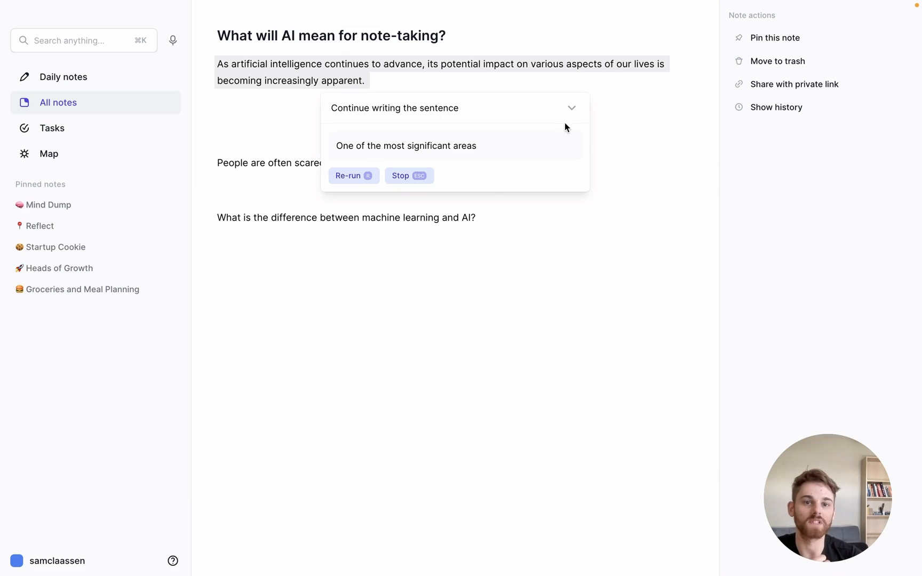
left_click(568, 107)
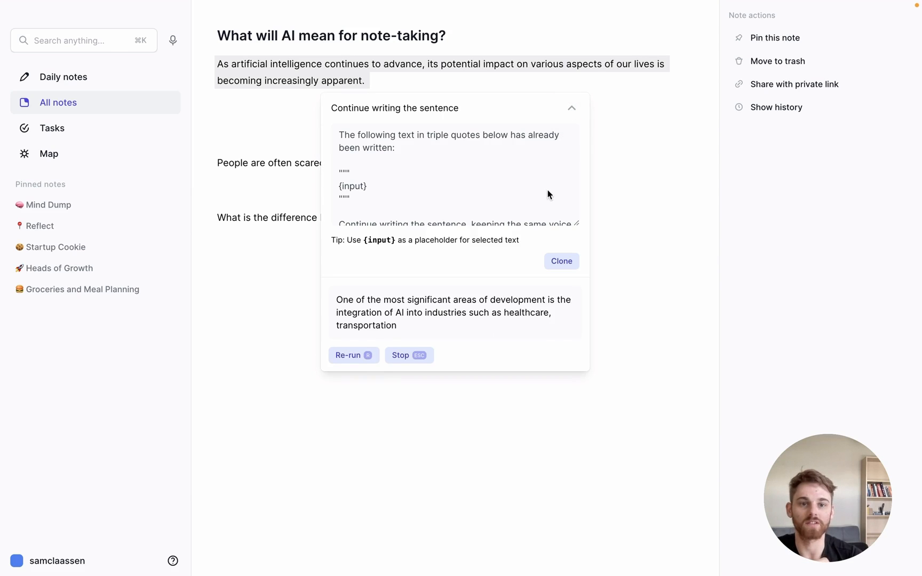
left_click_drag(576, 223, 584, 279)
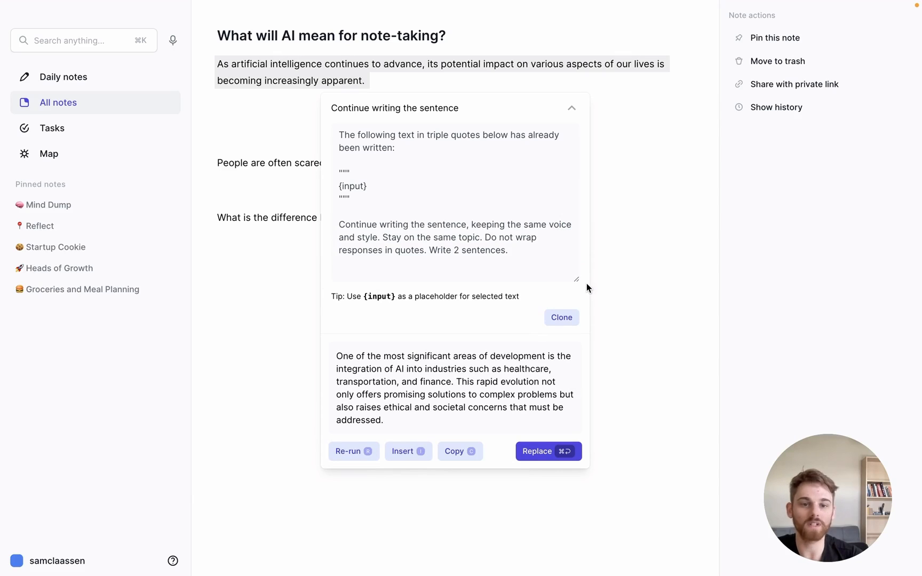
Clone the prompt and name the copy "Continue writing the sentence in the style of Matt Levine"
left_click(562, 319)
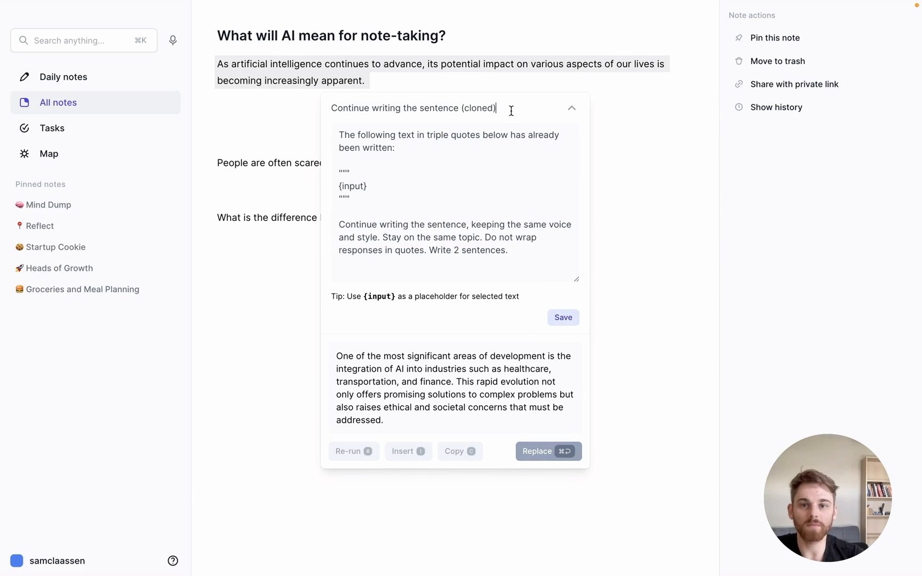
left_click_drag(511, 110, 461, 110)
type("in the st")
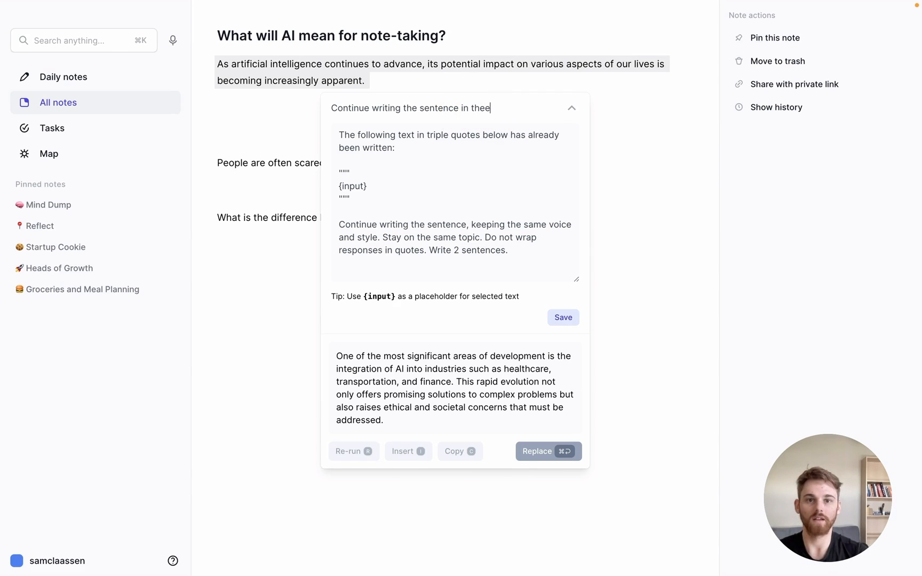
type("yle of Matt ")
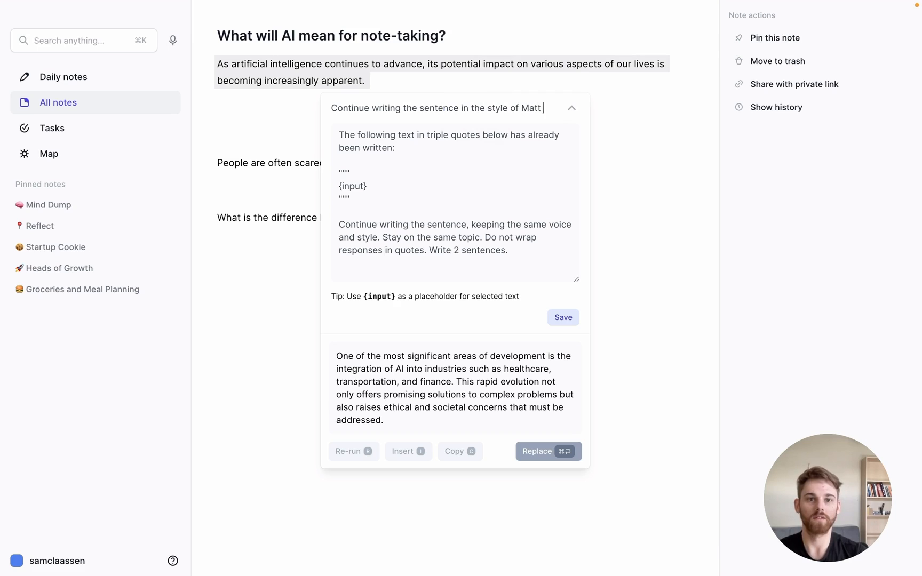
type("Levine")
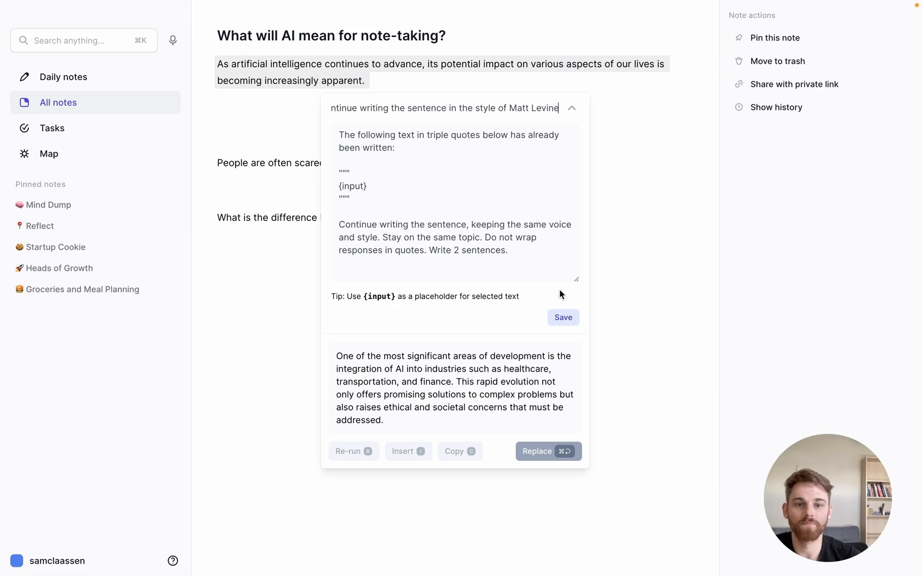
Replace the same-voice-and-style instruction in the template with "but write in the voice and style of Matt Levine", then save and close the prompt
left_click(480, 221)
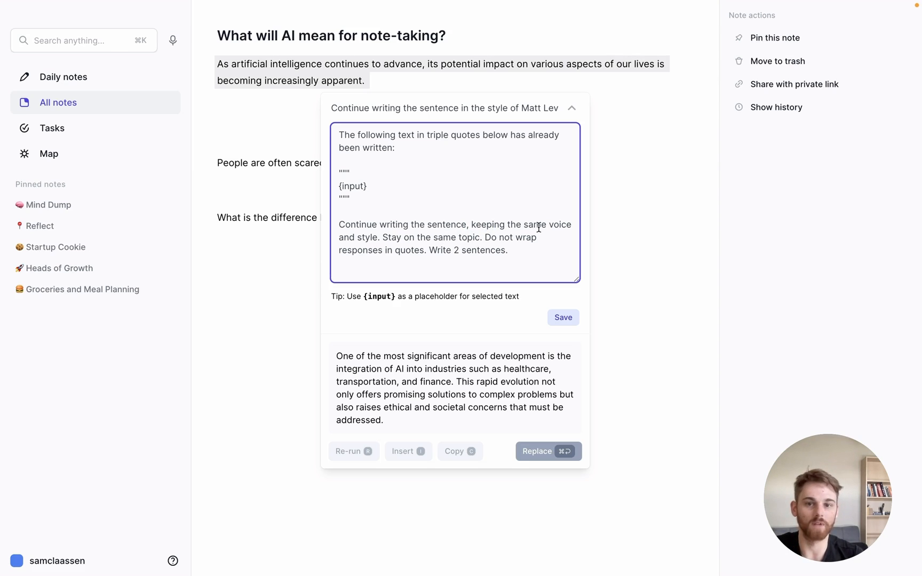
left_click(471, 225)
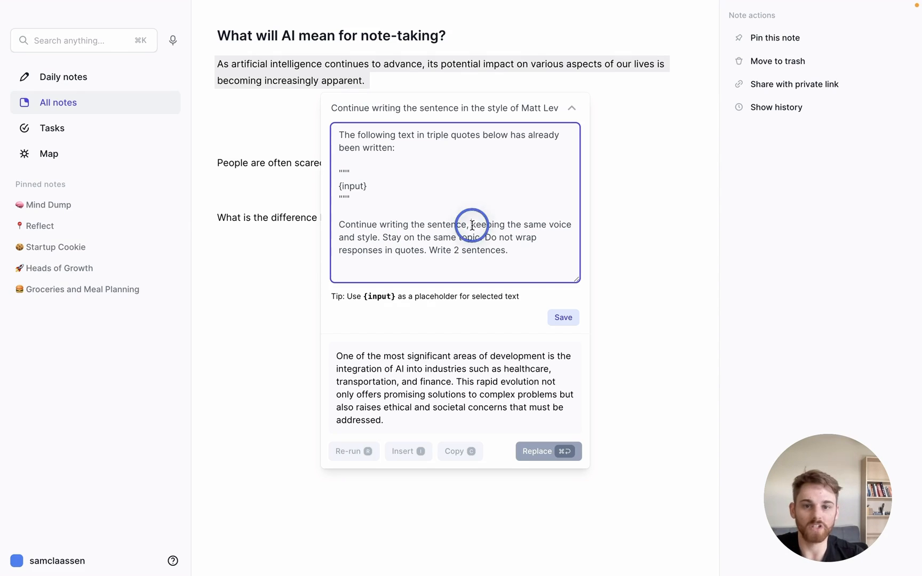
left_click_drag(472, 225, 379, 235)
type("but wr")
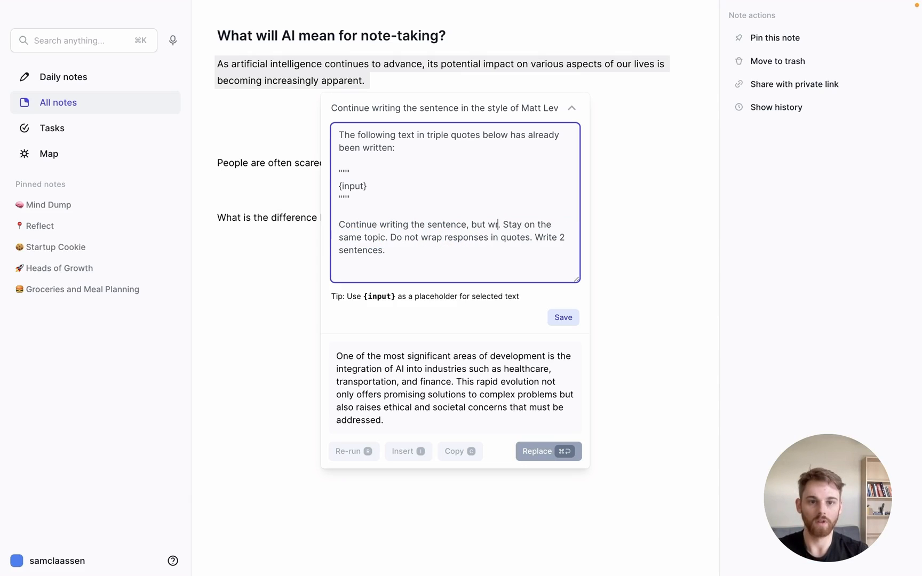
type("ite in the vo")
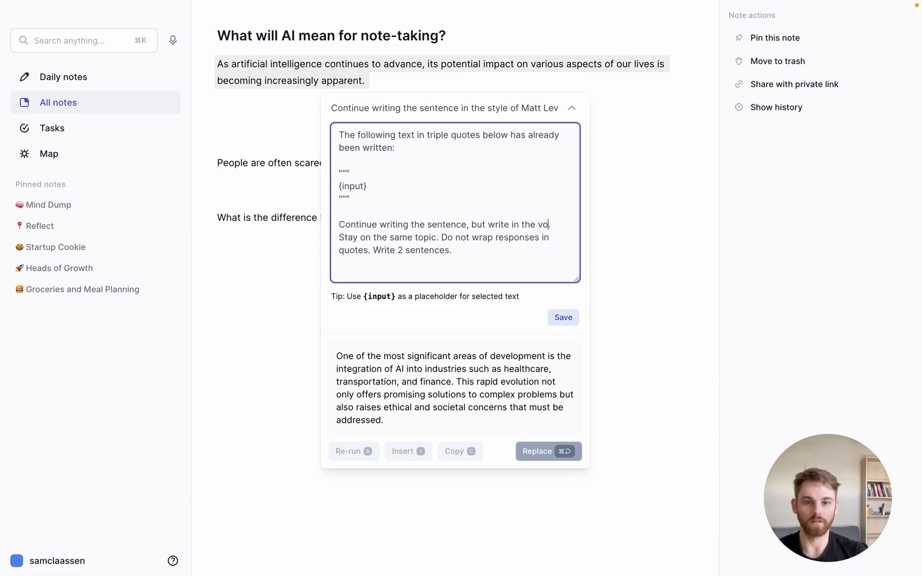
type("ice and style of Mat")
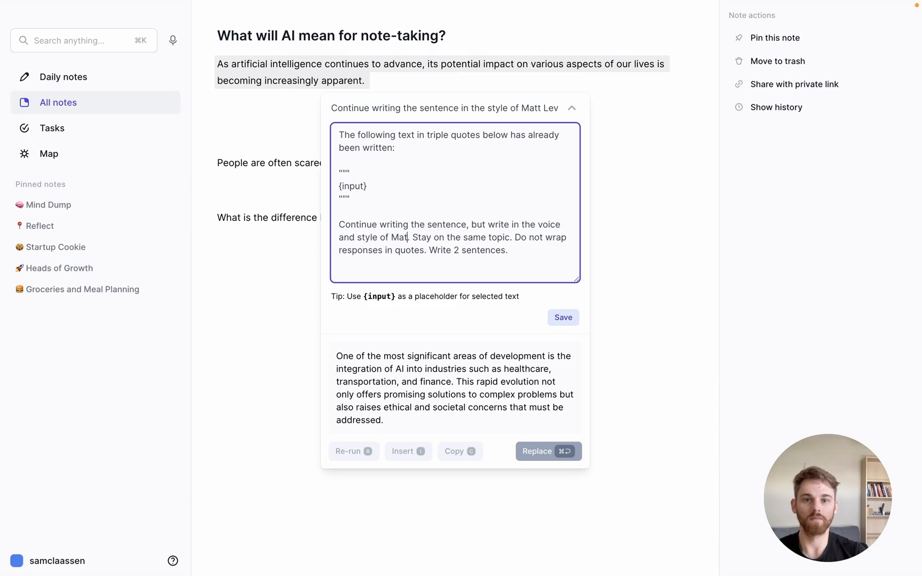
type("t Levine")
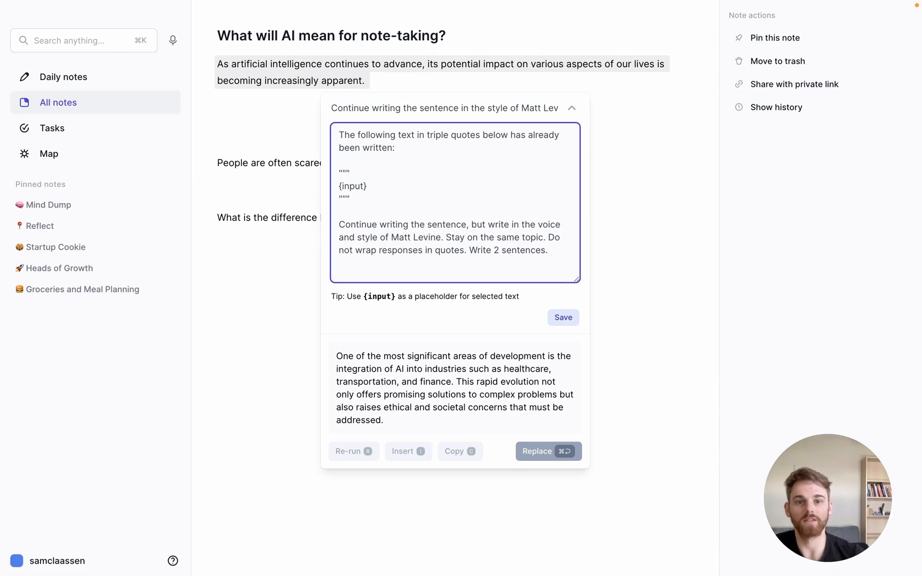
left_click(564, 318)
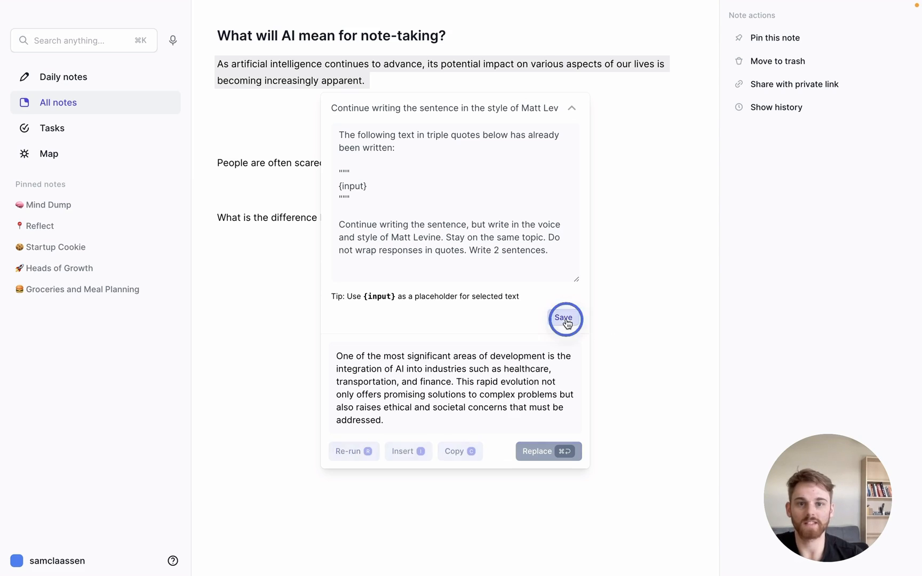
left_click(624, 175)
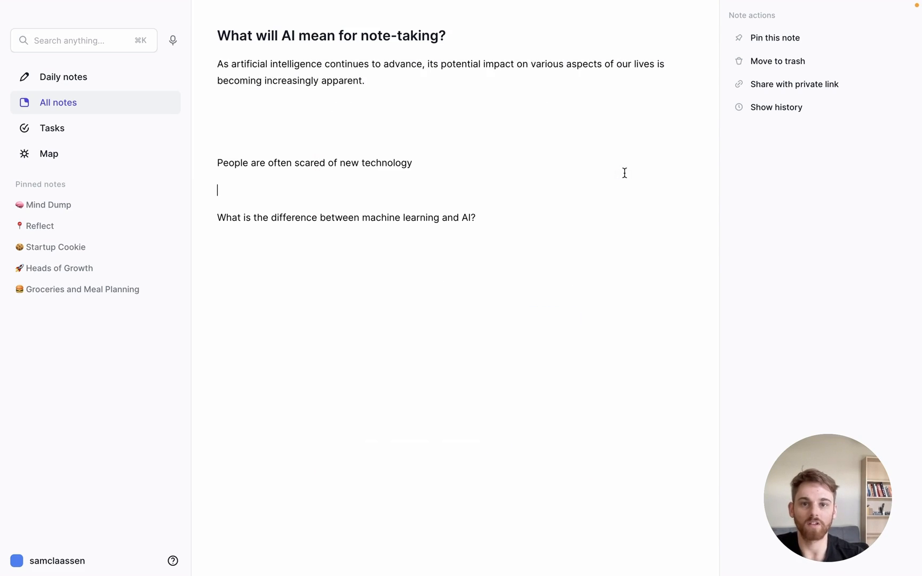
Run the custom Matt Levine prompt on the first paragraph and insert the generated text below it
triple_click(351, 77)
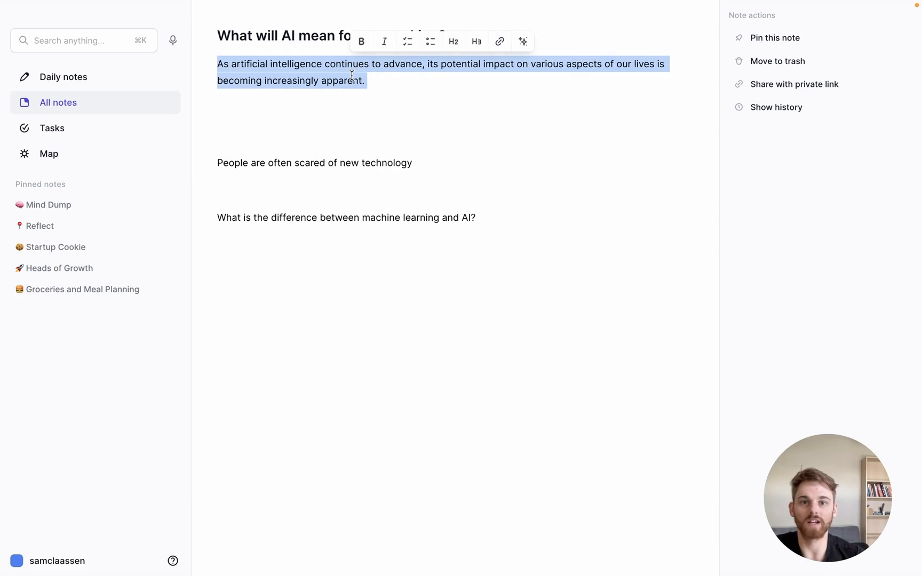
left_click(523, 43)
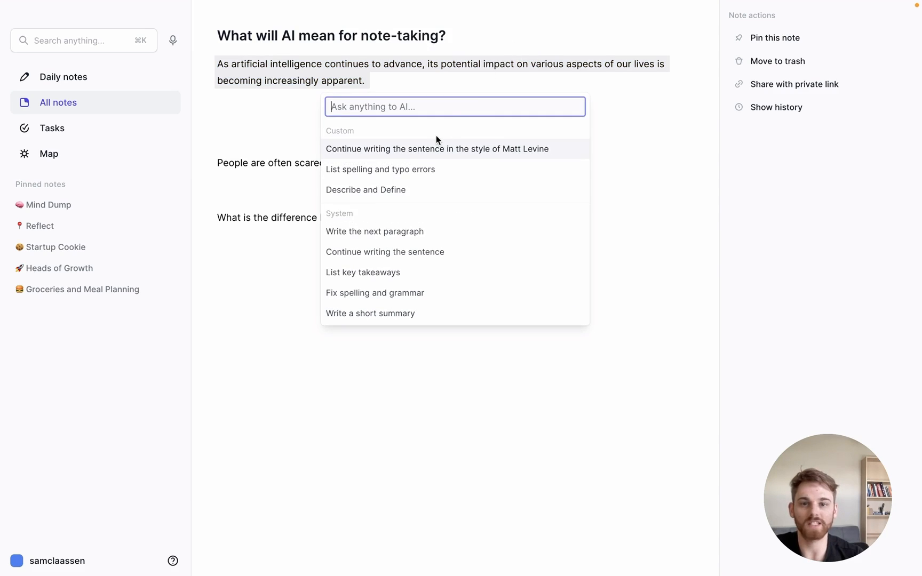
left_click(373, 153)
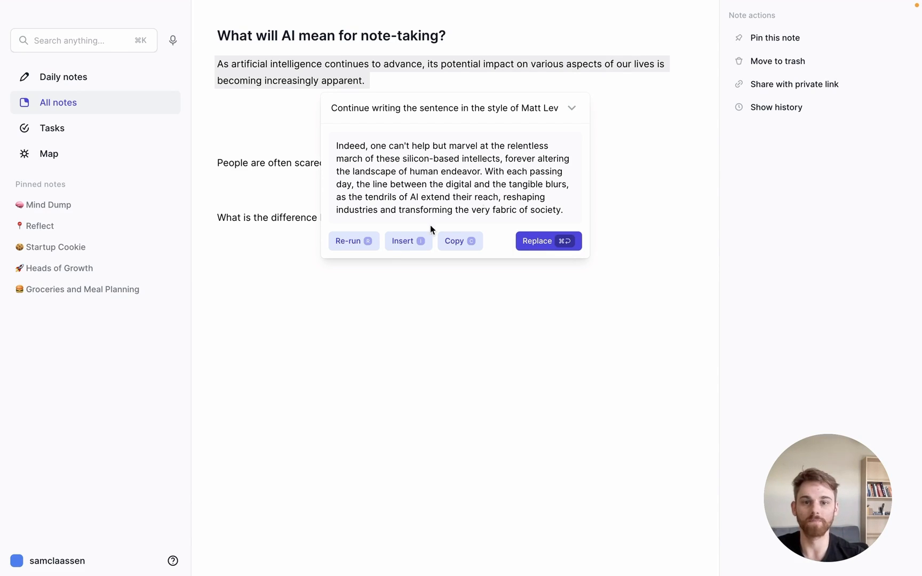
left_click(403, 242)
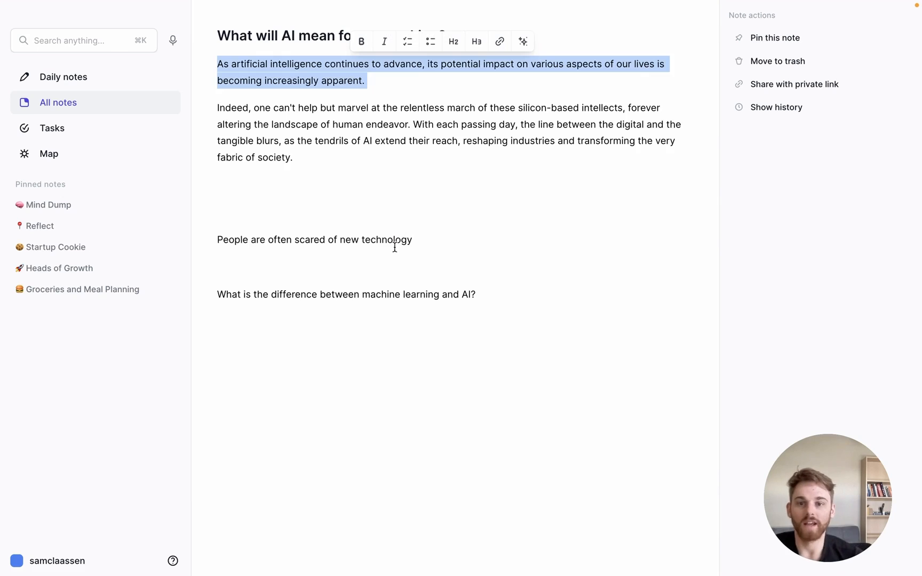
Run the AI prompt "Write analogies" on the line "People are often scared of new technology" and show its prompt template
left_click(396, 243)
triple_click(397, 244)
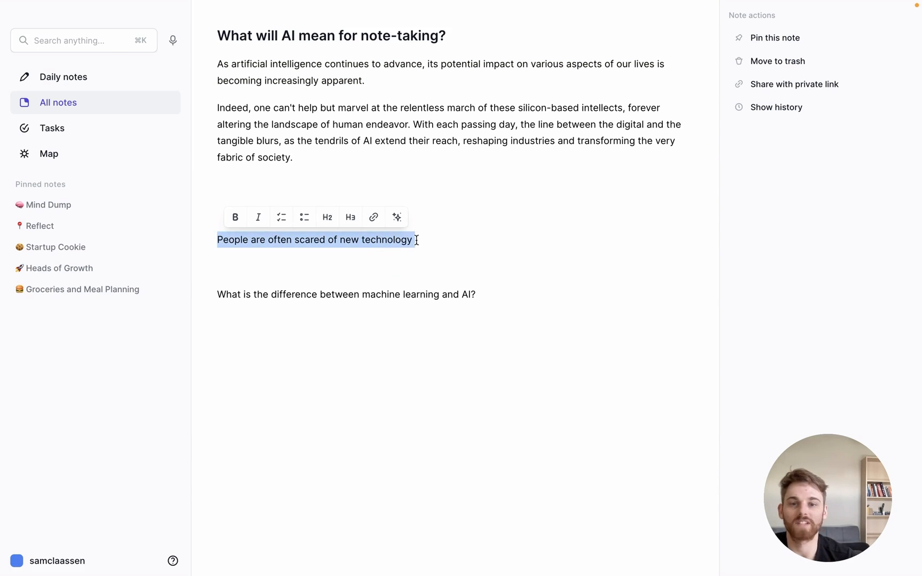
left_click(397, 218)
scroll(409, 400, "down", 5)
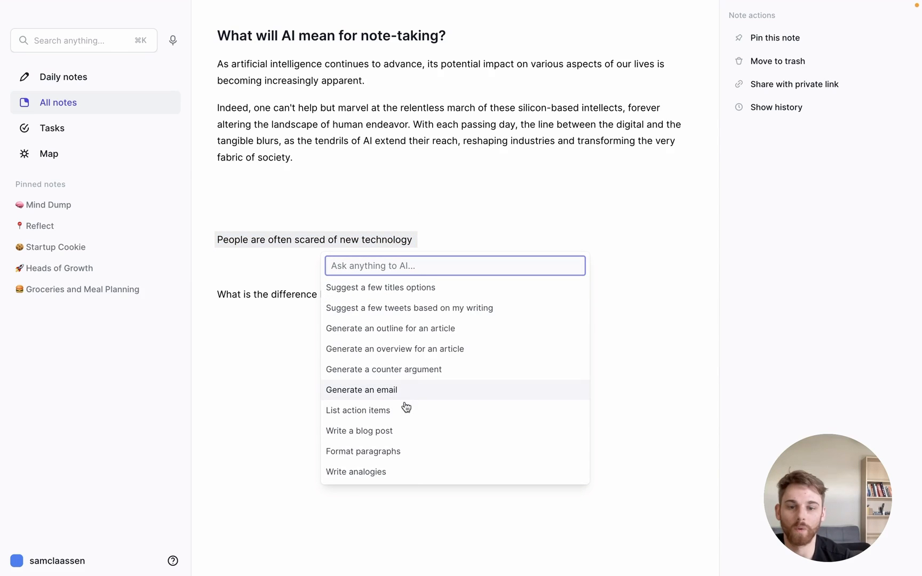
left_click(379, 473)
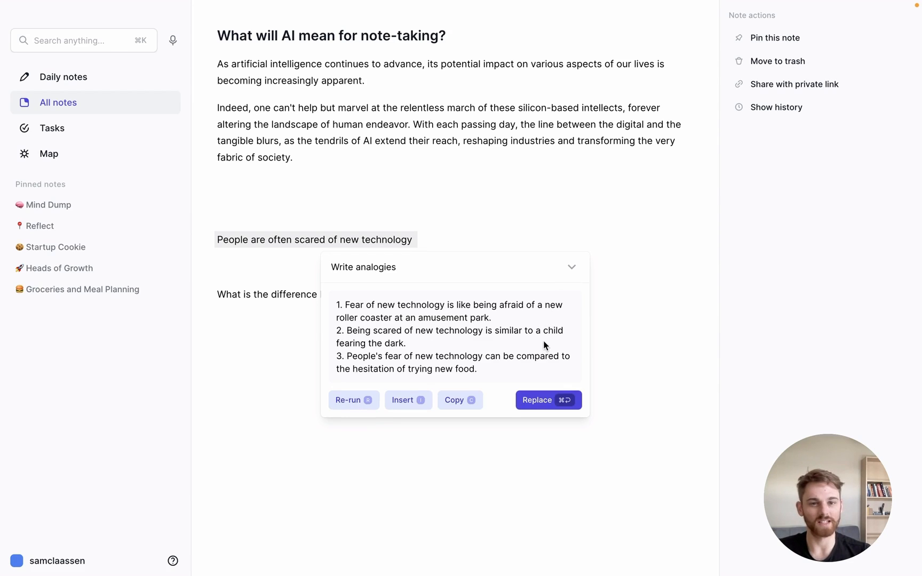
left_click(571, 267)
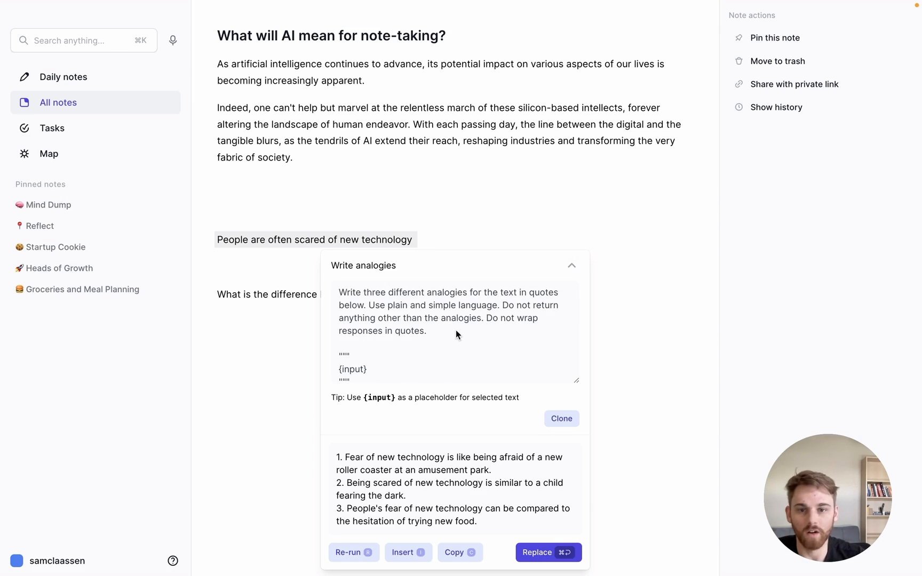
Clone the analogies prompt and name the copy "Write historical examples"
left_click(566, 425)
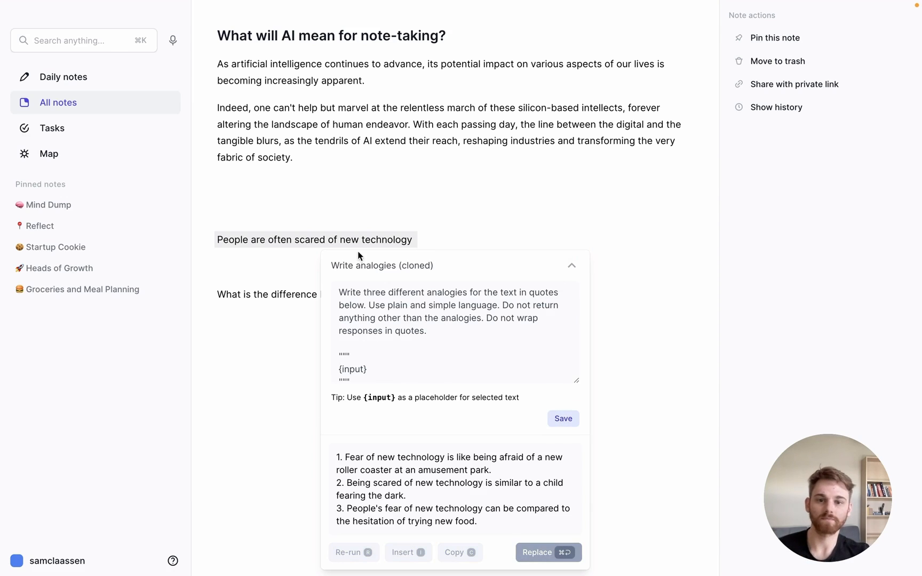
left_click_drag(443, 264, 354, 262)
type("historical ")
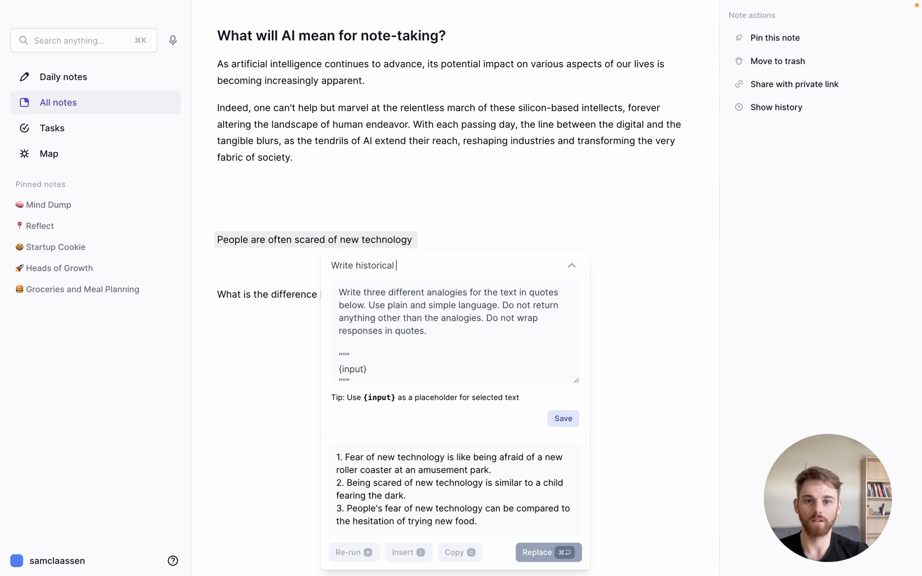
type("examples")
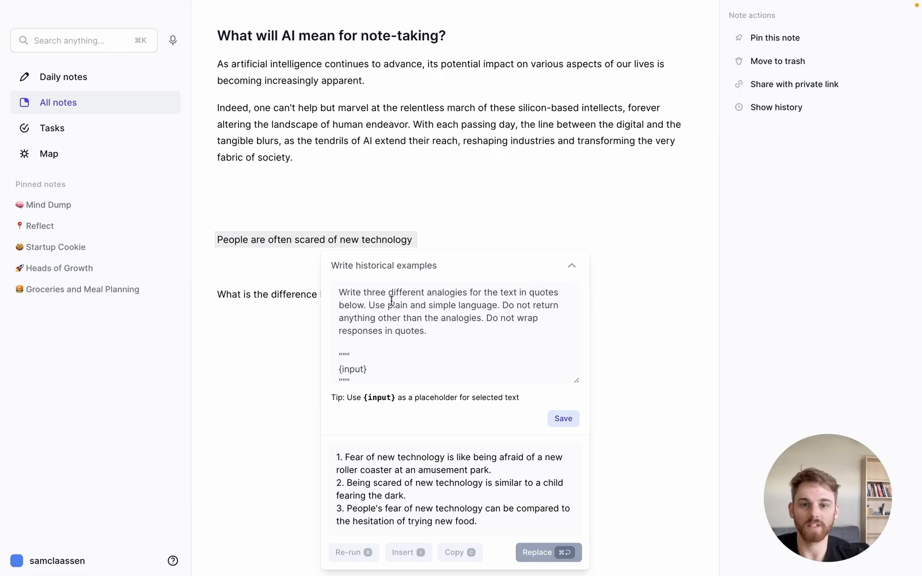
Replace "analogies" with "historical examples" in the template's first sentence, then save and close the prompt
double_click(445, 295)
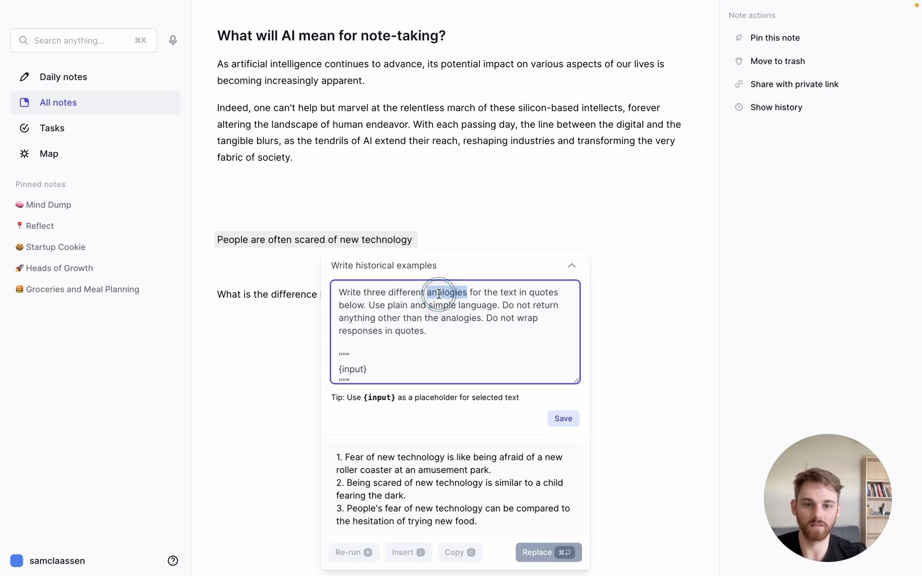
type("histor")
type("ical exampl")
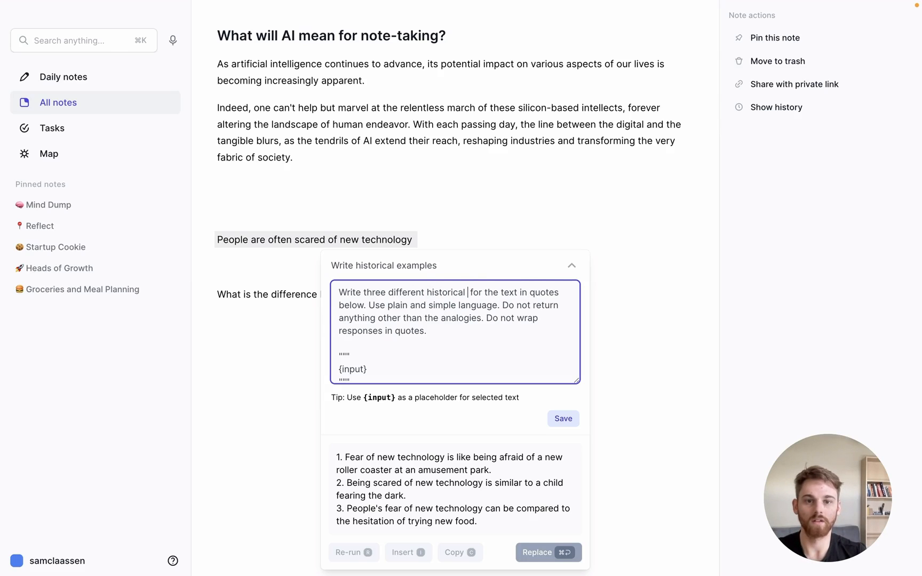
type("es")
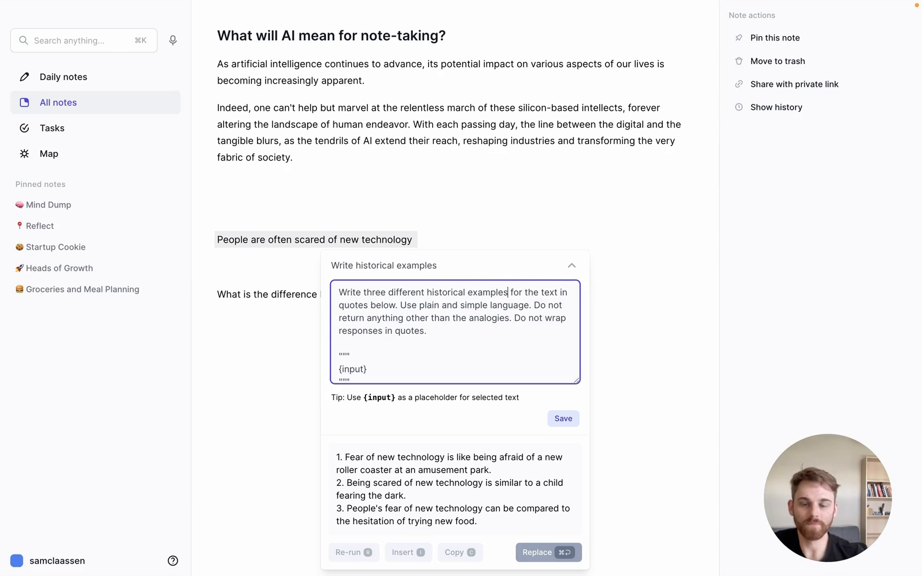
left_click(562, 419)
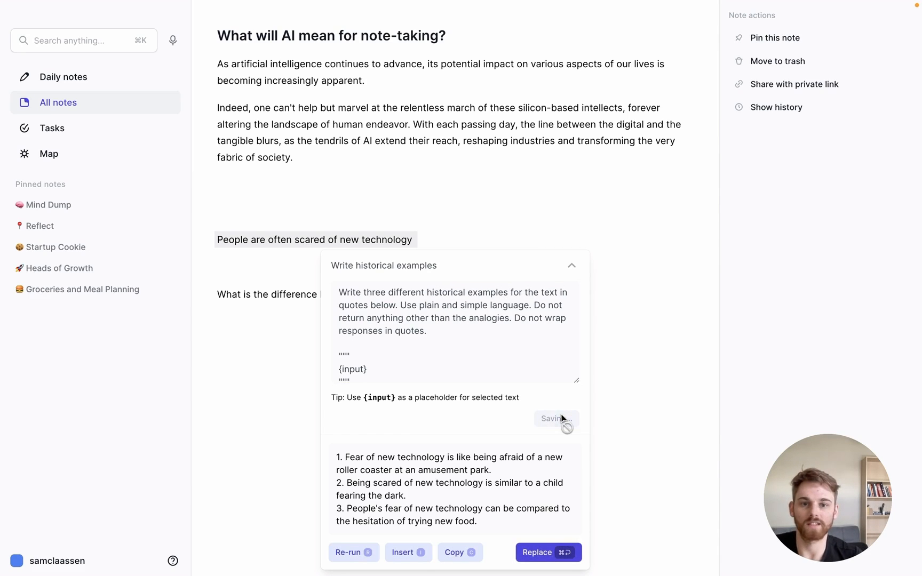
left_click(627, 307)
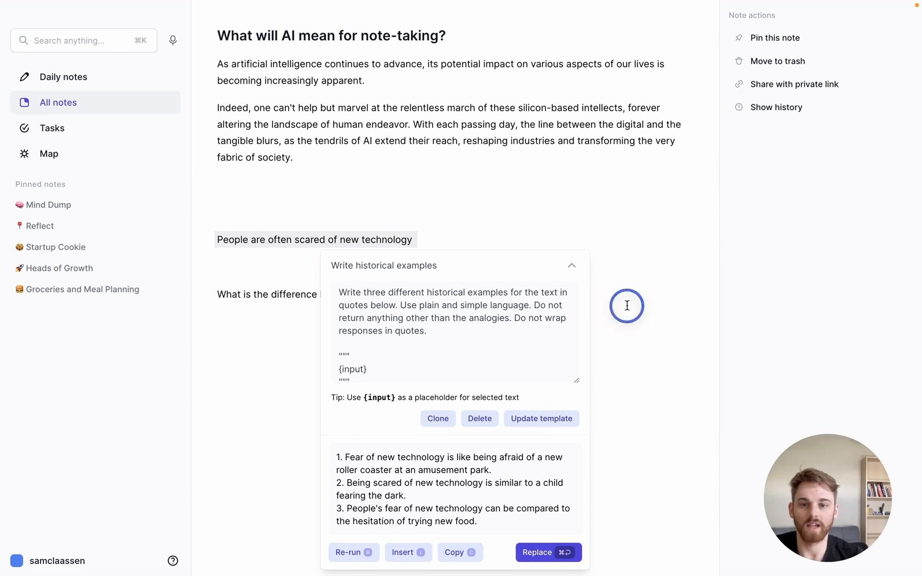
Run the custom prompt "Write historical examples" on the line "People are often scared of new technology"
left_click(375, 240)
triple_click(376, 240)
left_click(402, 220)
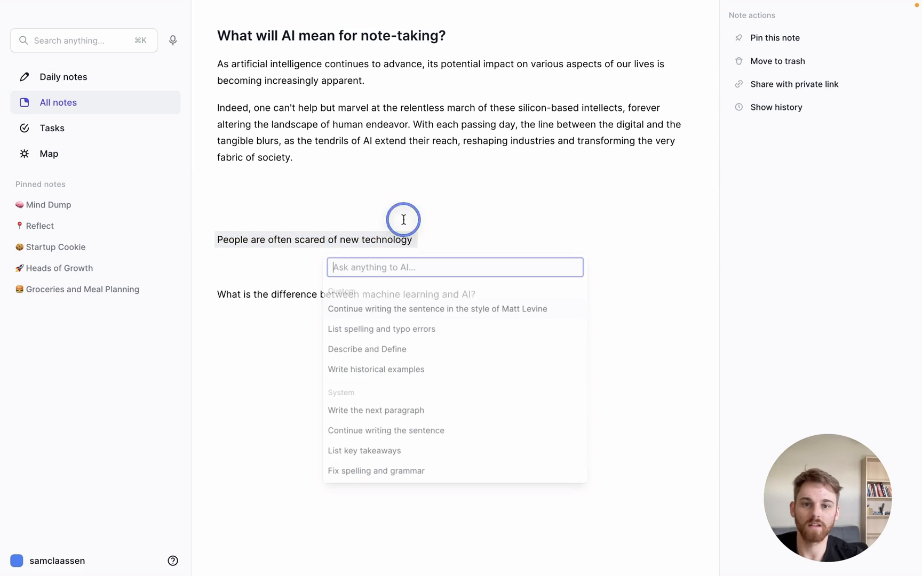
left_click(435, 373)
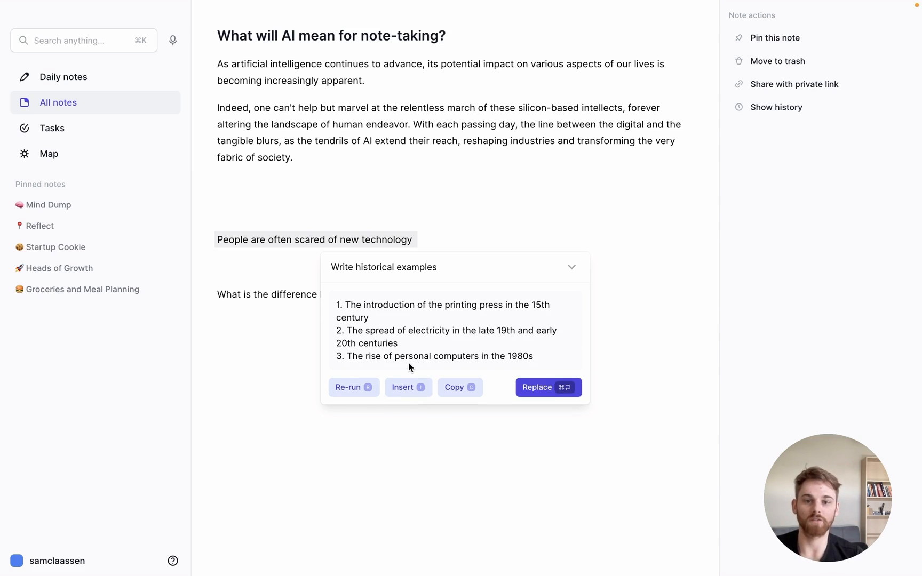
Insert the generated historical examples below the line "People are often scared of new technology"
left_click(401, 386)
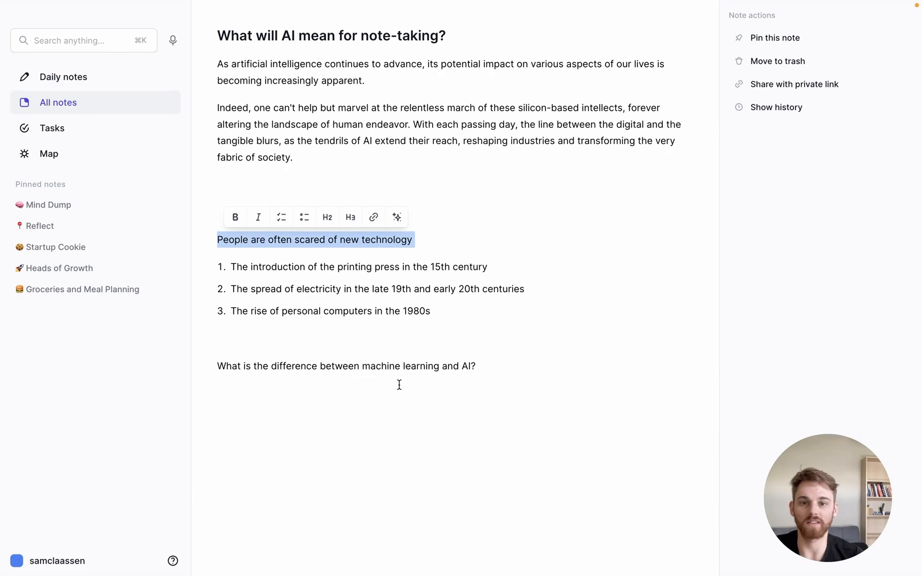
left_click(476, 307)
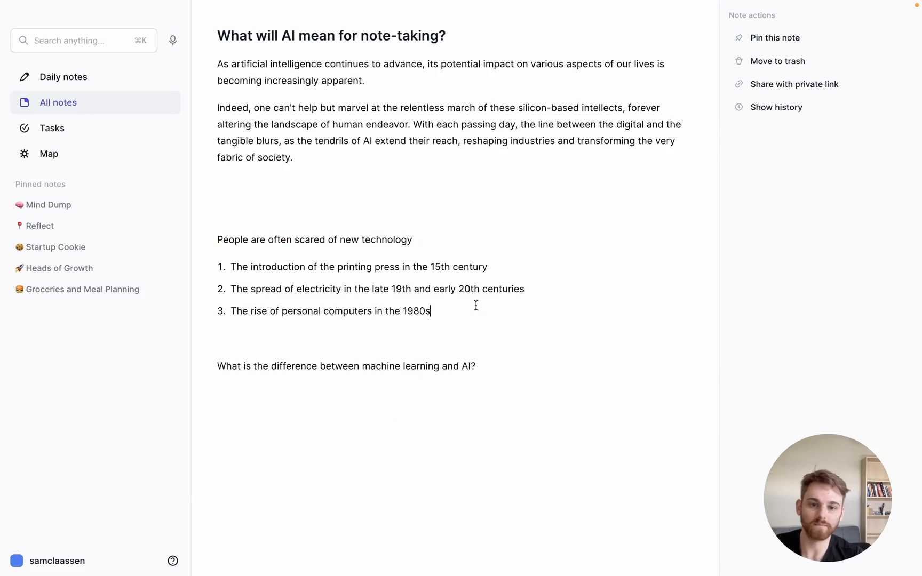
Run a new custom AI prompt "Answer the question" on the line "What is the difference between machine learning and AI?"
triple_click(401, 367)
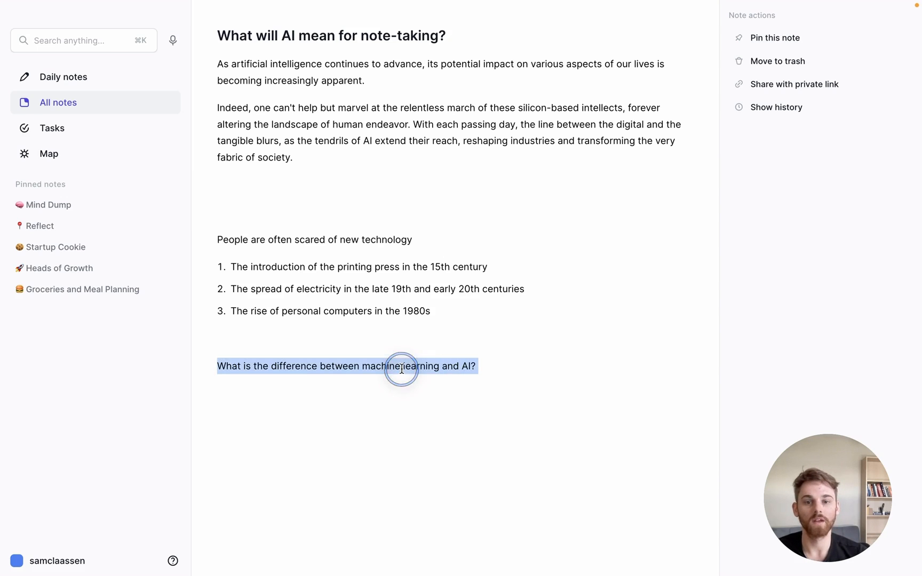
left_click(429, 344)
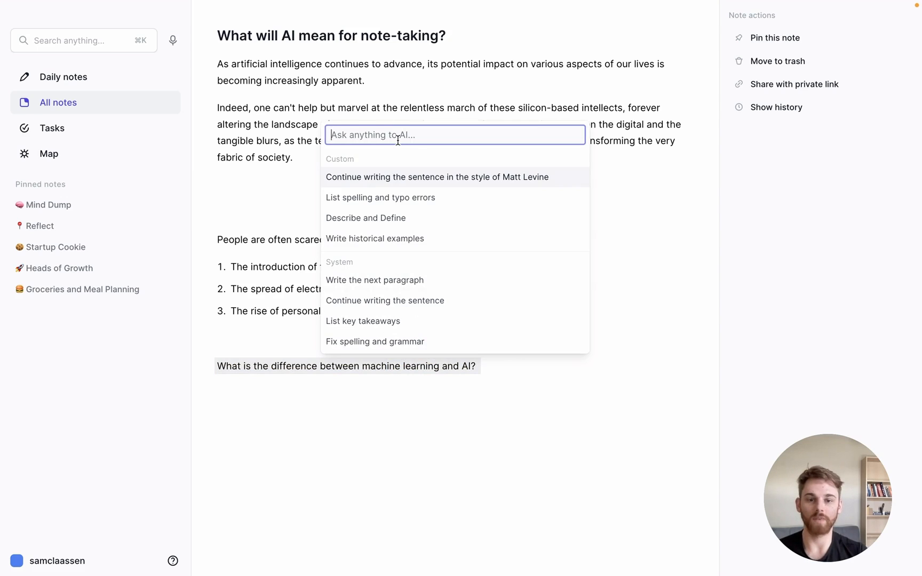
type("Answer the ")
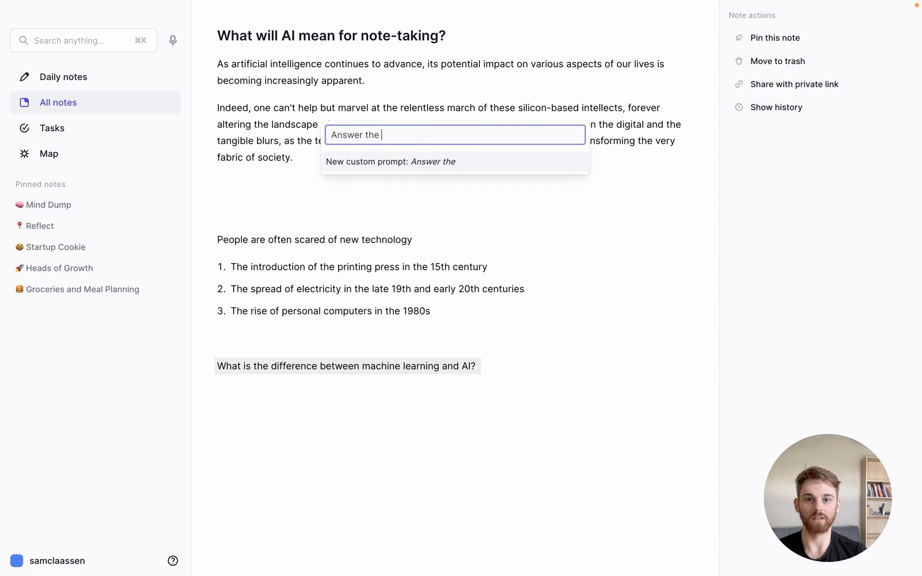
type("question")
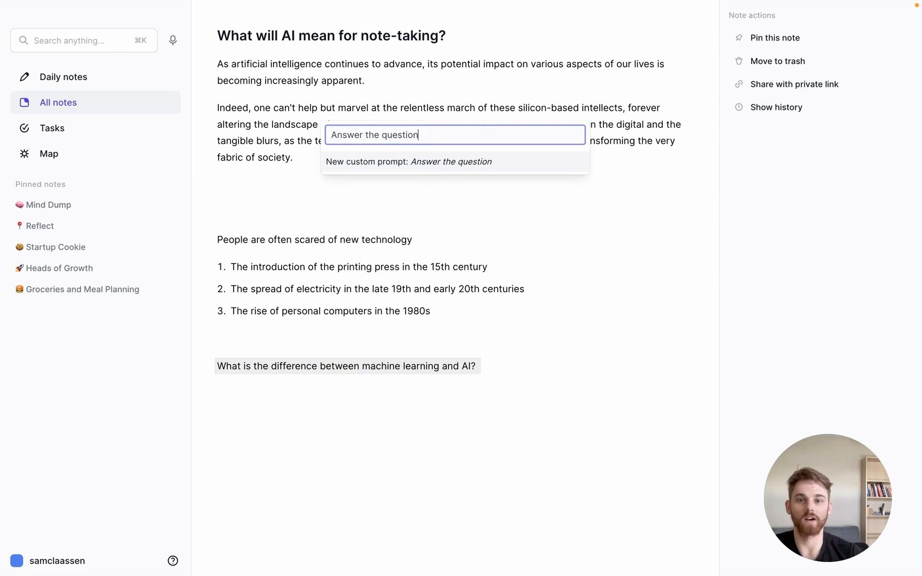
key("Return")
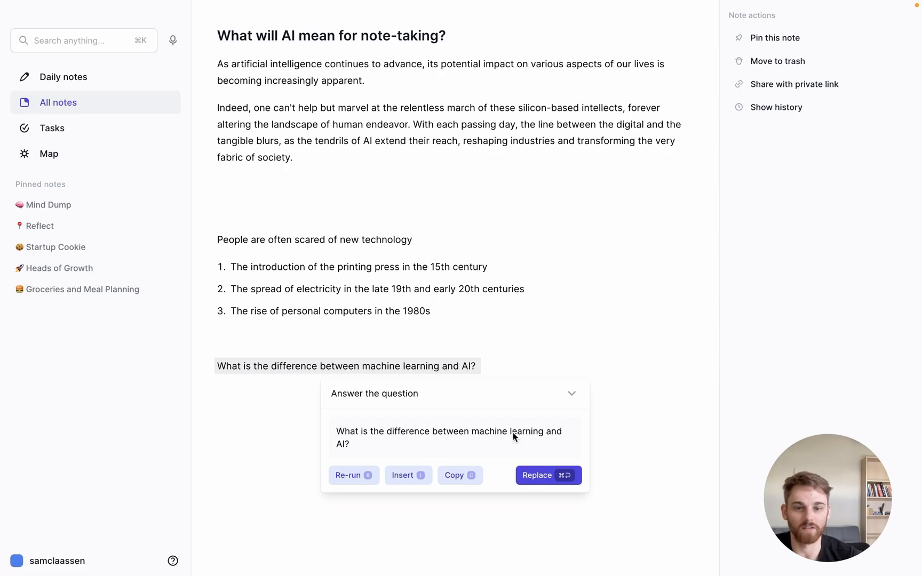
Expand the prompt's template to read "Answer the question that is within the text between the 3 quotation marks."
left_click(569, 393)
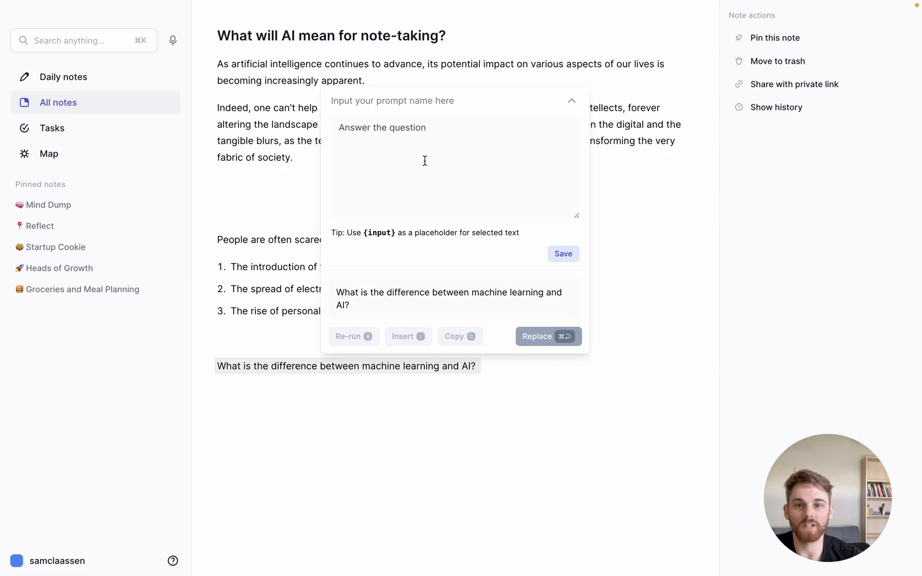
left_click(426, 136)
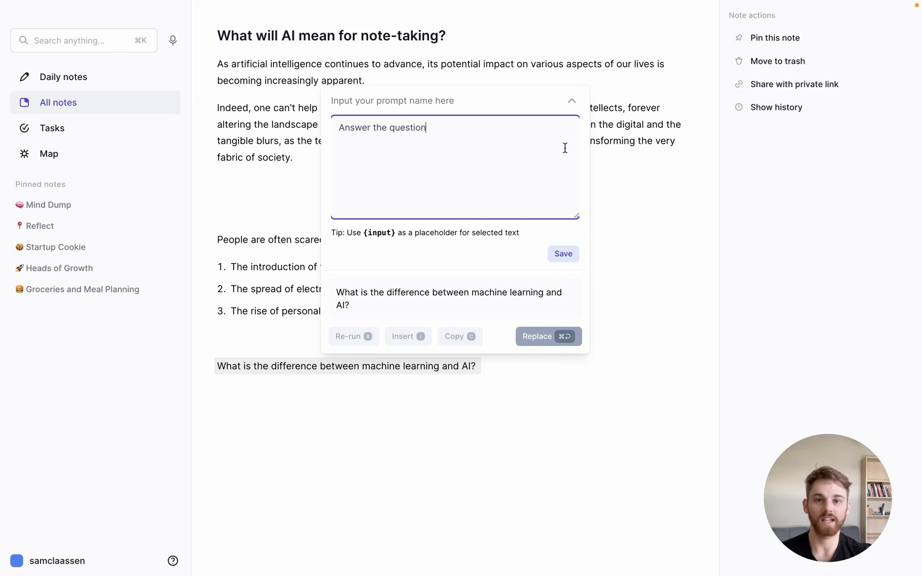
type("t")
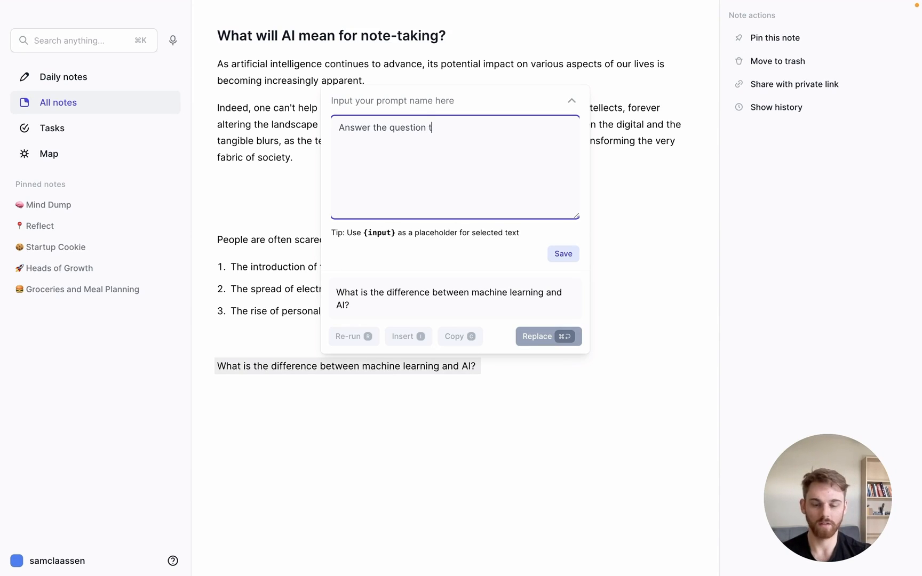
type("hat is withi")
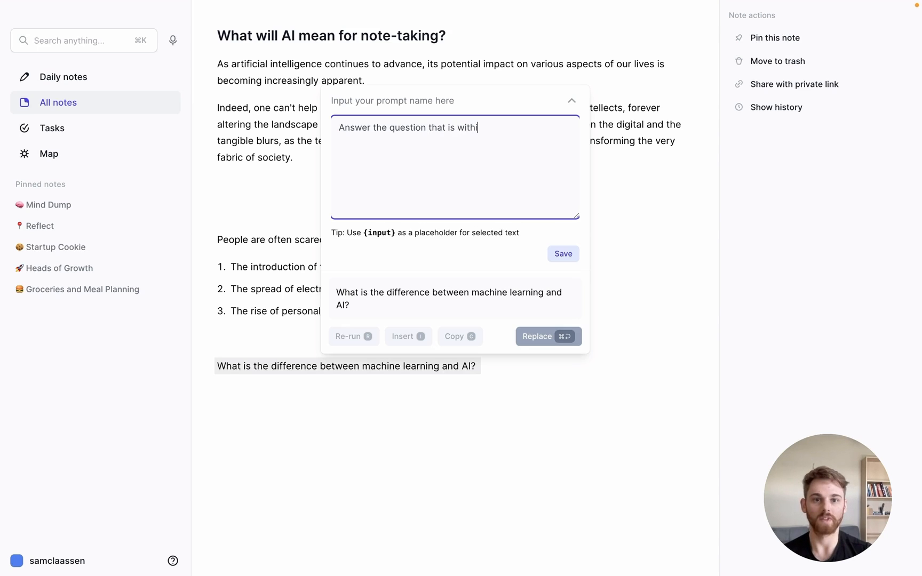
type("n the text bet")
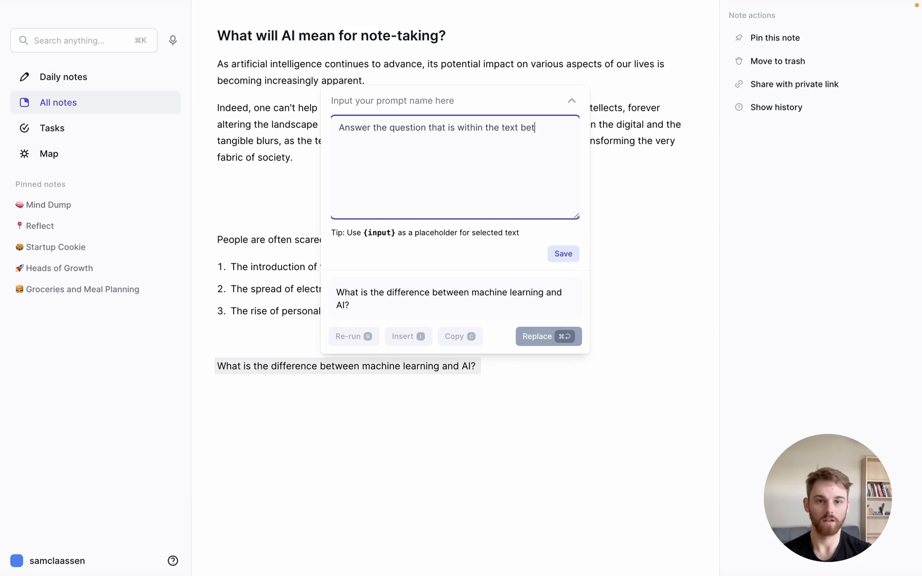
type("ween the")
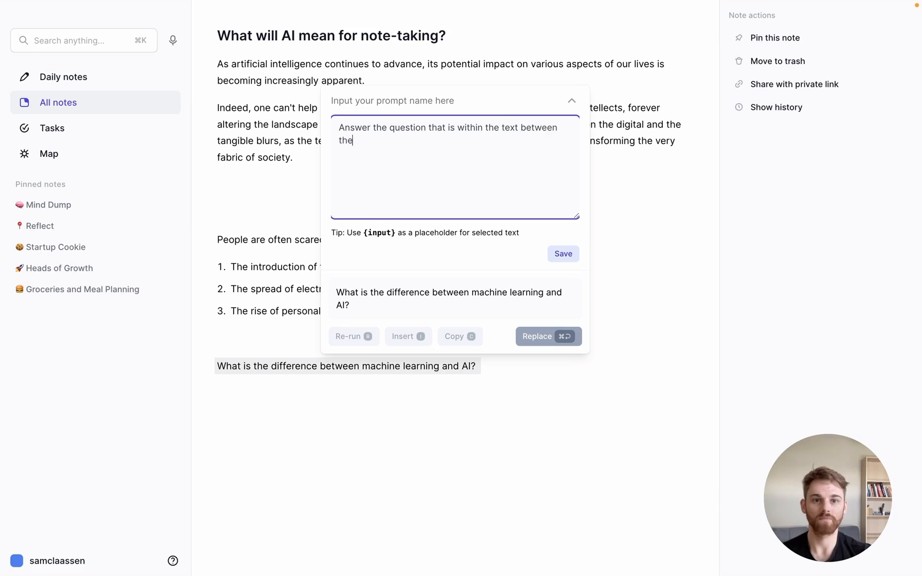
type(" 3 ")
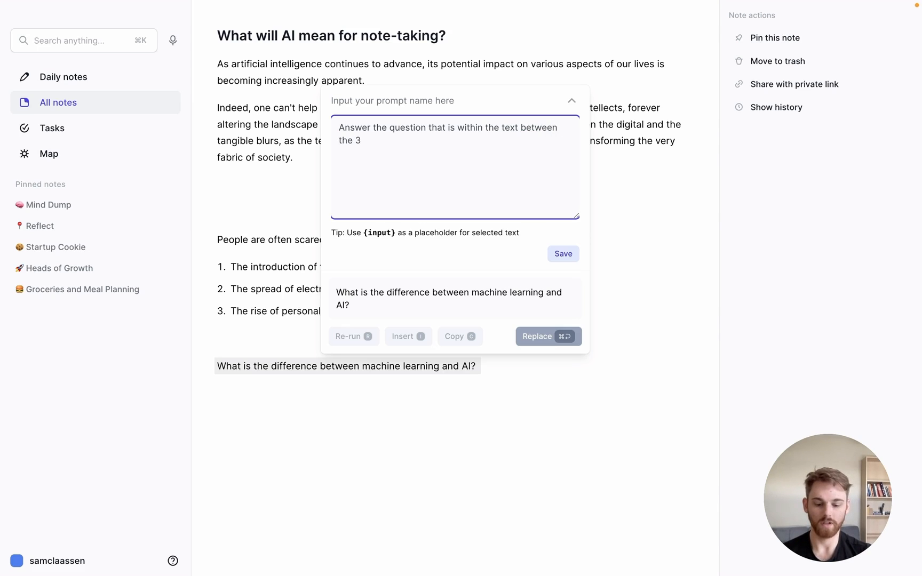
type("quaotation marks.")
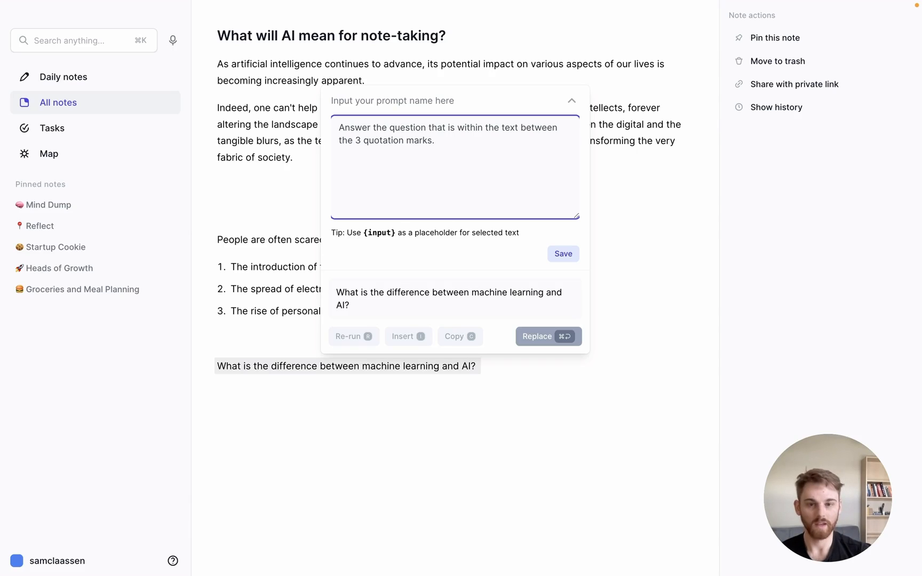
Add the {input} placeholder on its own line below the instruction, enclosed between two lines of triple quotation marks
type("\"\"\" ")
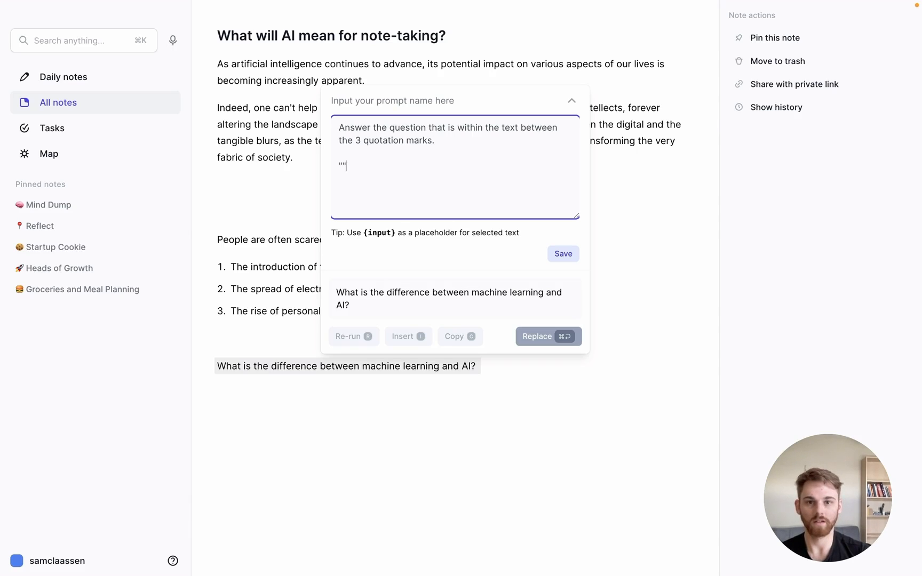
type("{input")
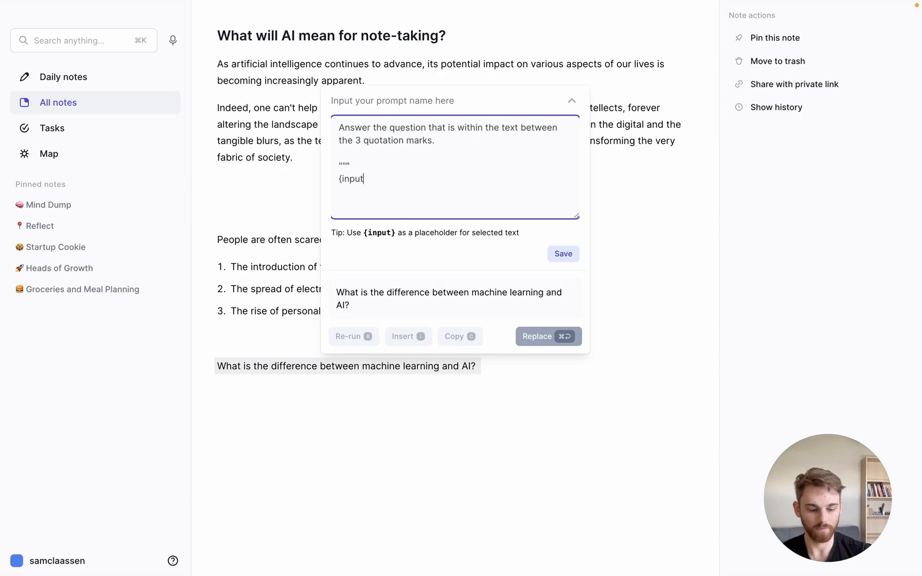
type("} ")
type("\"\"")
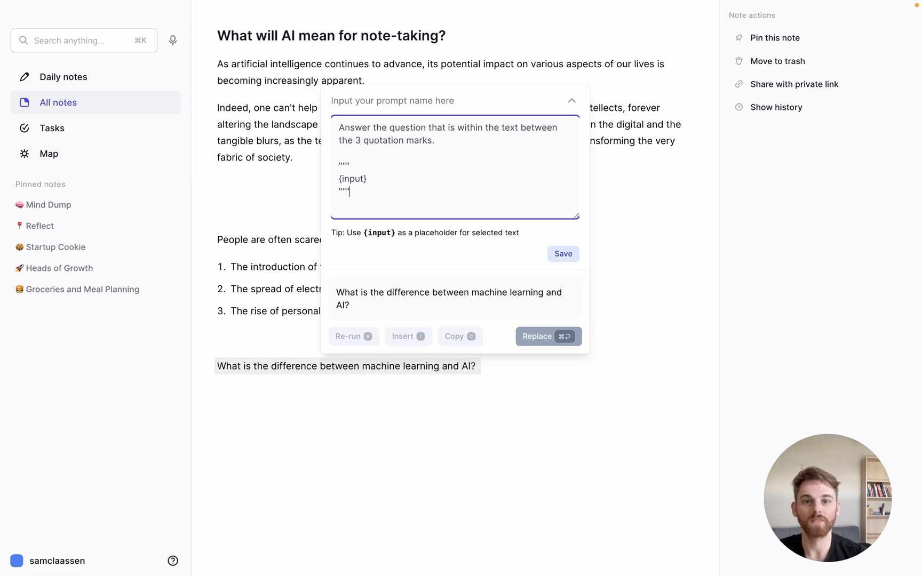
Append to the template's instruction "Be sure the answer is clear, concise and doesn't include any filler text or text wrappers."
left_click(538, 140)
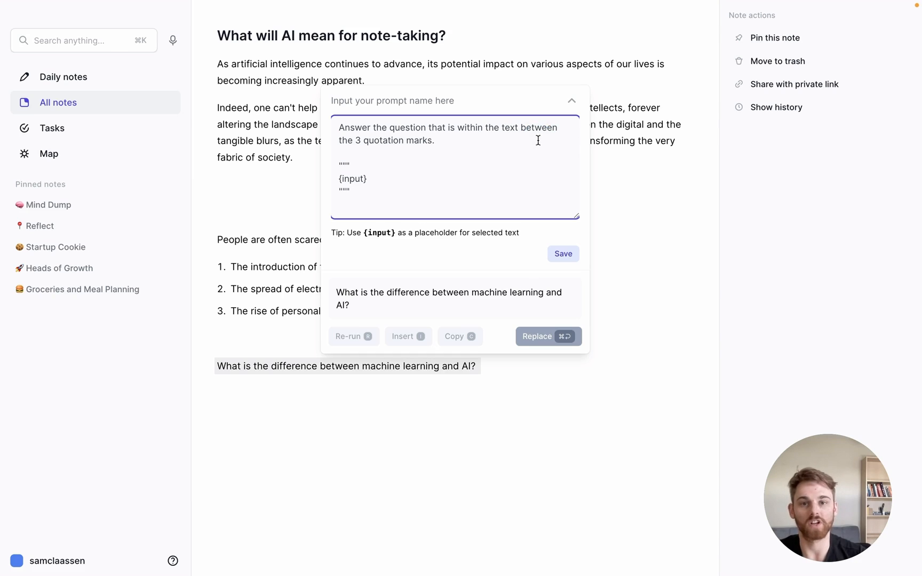
type("Be sure")
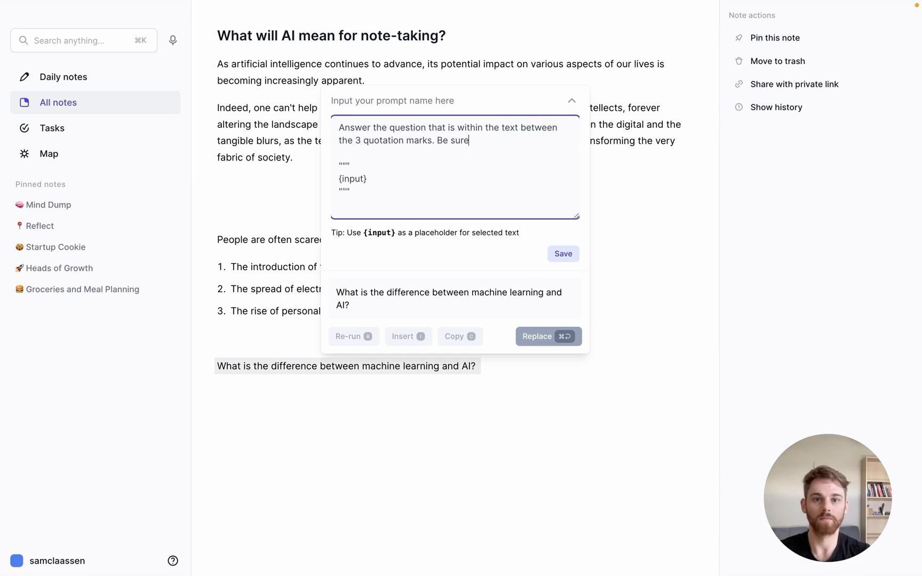
type(" the answer is ")
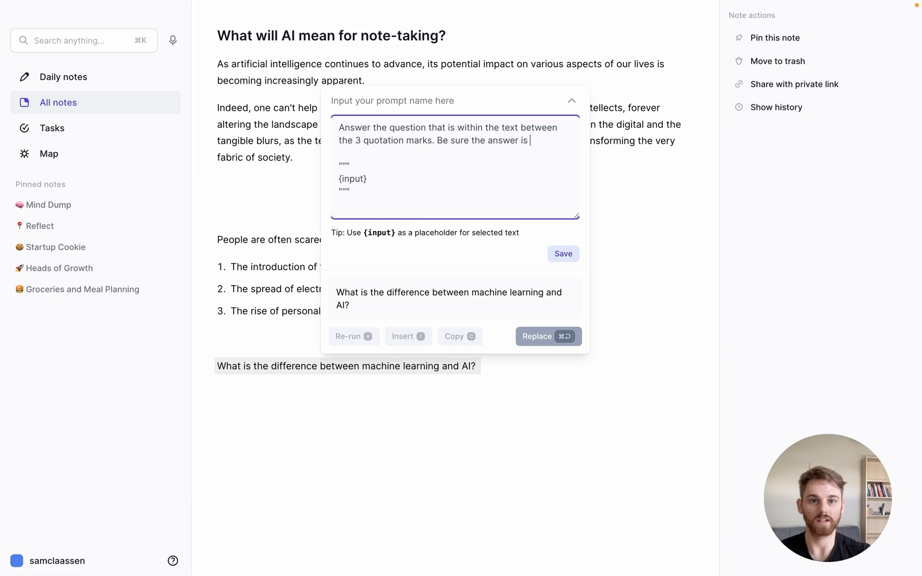
type("clear, concise")
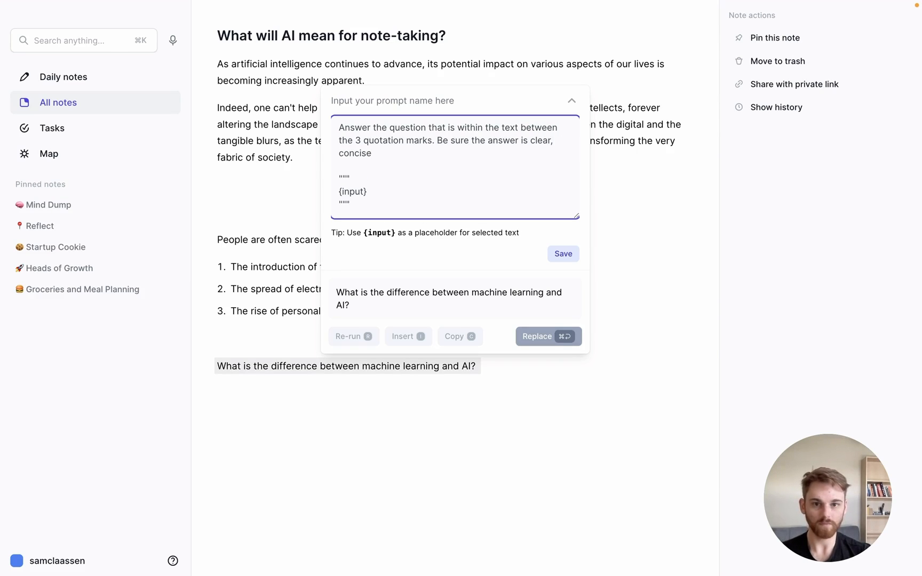
type(" and doesn't include a")
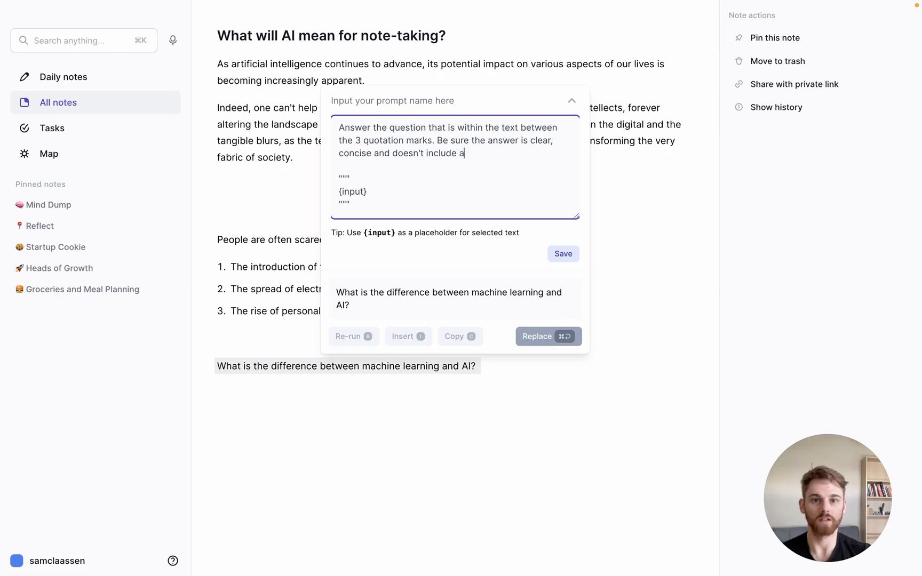
type("ny filler text o")
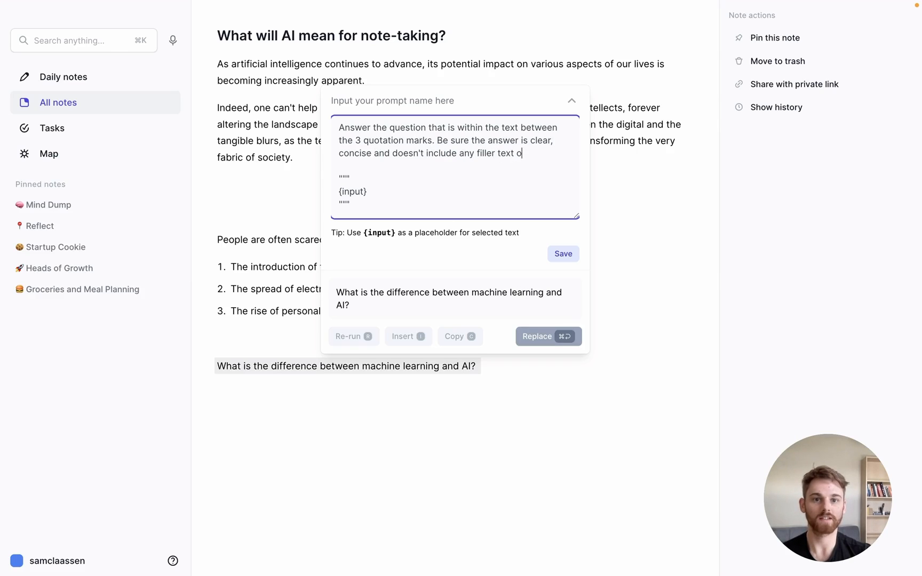
type("r text wrappers.")
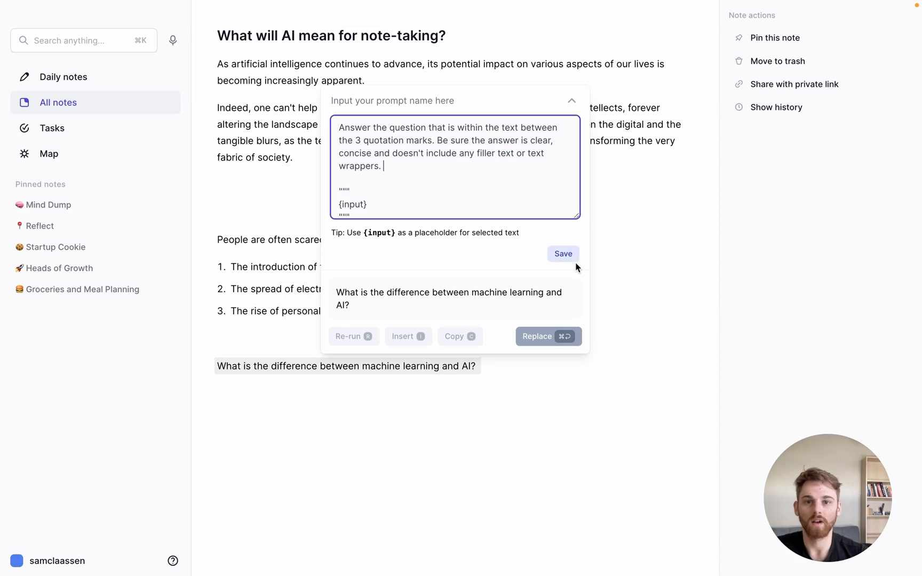
Name the custom prompt "Answer the question", then save and close it
left_click(424, 101)
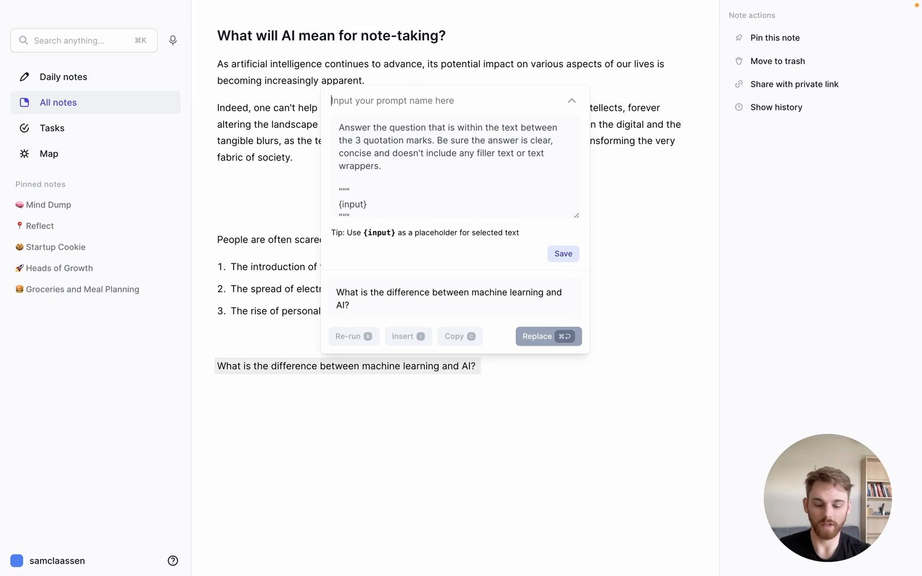
type("Answer the ")
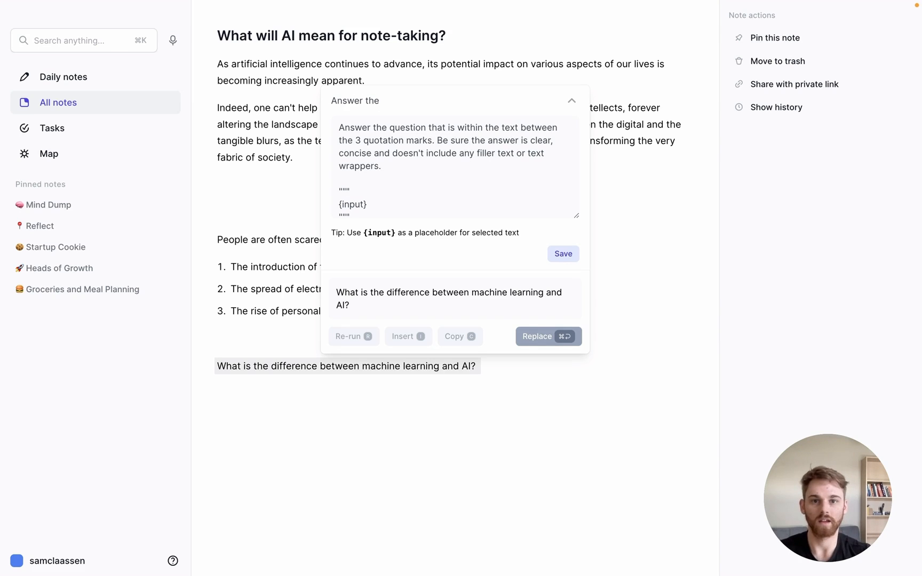
type("question")
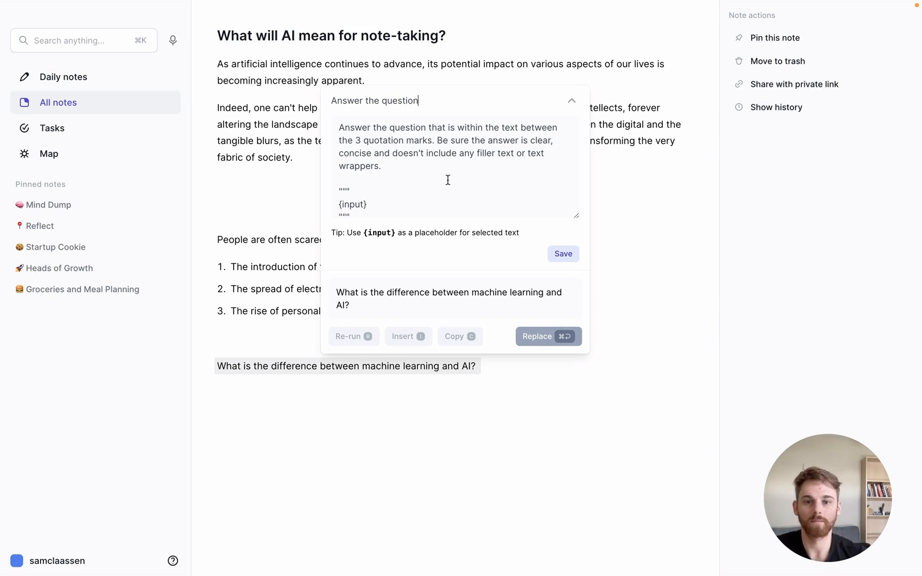
left_click(566, 253)
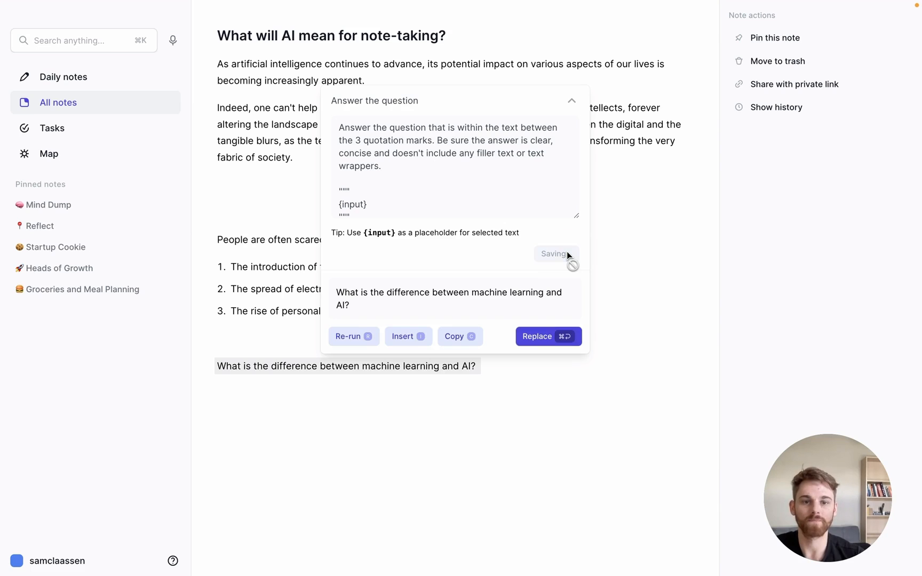
left_click(553, 404)
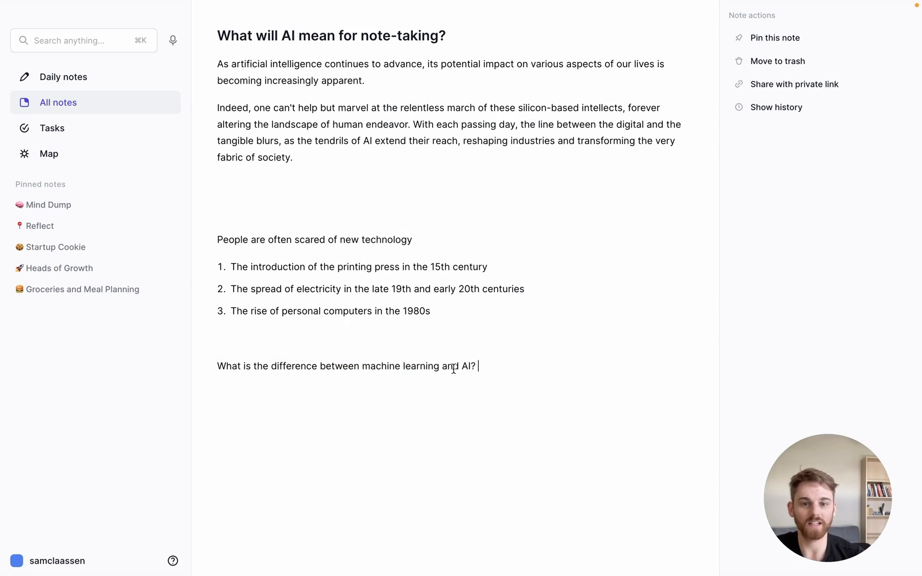
Run the saved prompt "Answer the question" on the line "What is the difference between machine learning and AI?"
triple_click(401, 366)
left_click(427, 345)
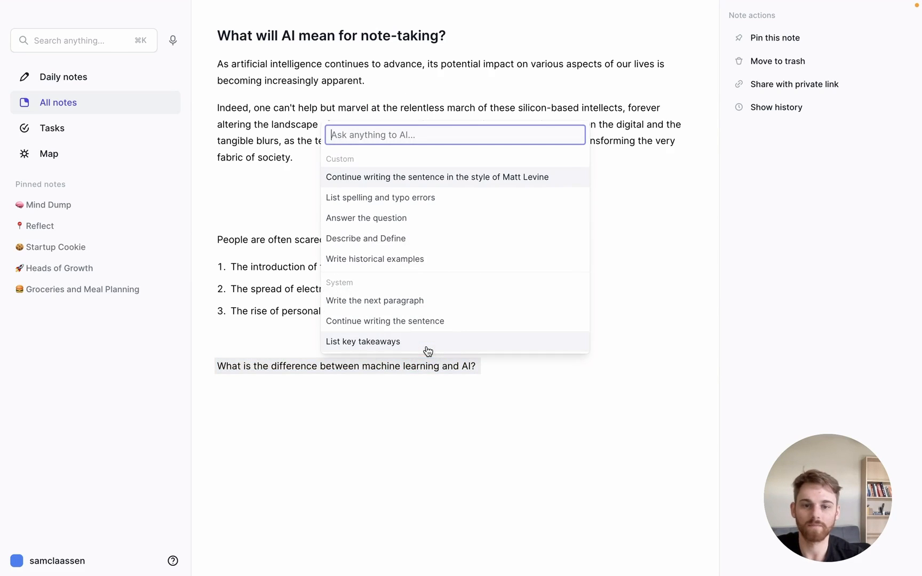
left_click(403, 219)
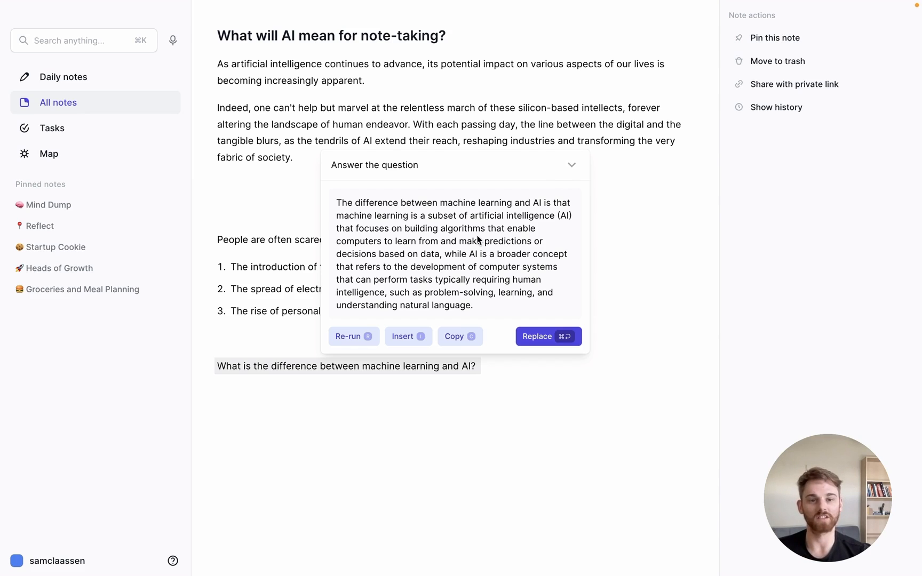
Append "Limit the answer to 3 sentences at most." to the instruction of the "Answer the question" prompt, then update the template and close it
left_click(571, 167)
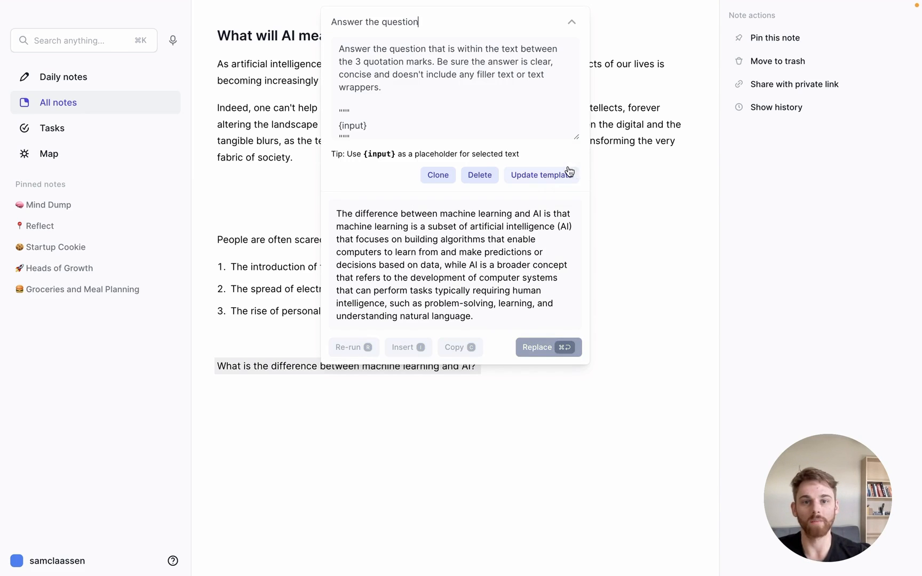
left_click(471, 88)
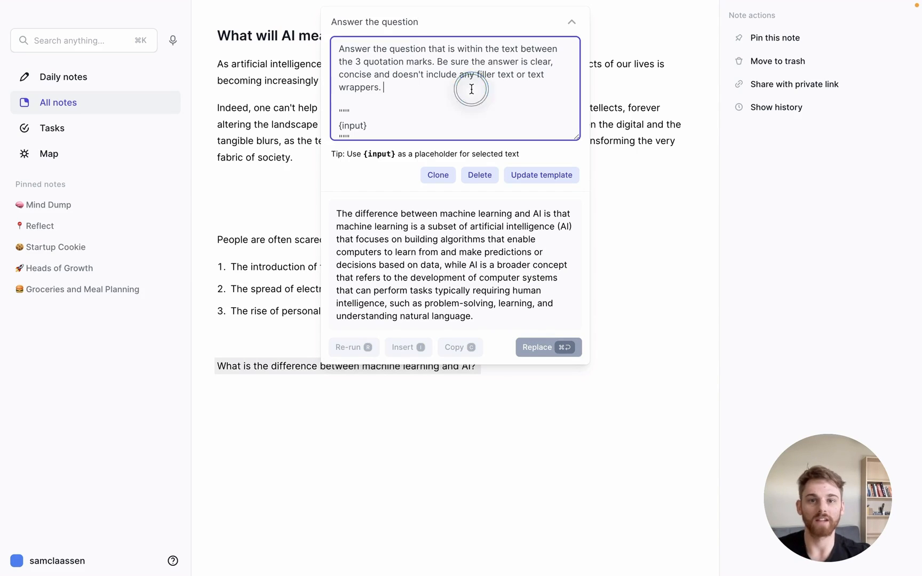
type("Limit the answer to")
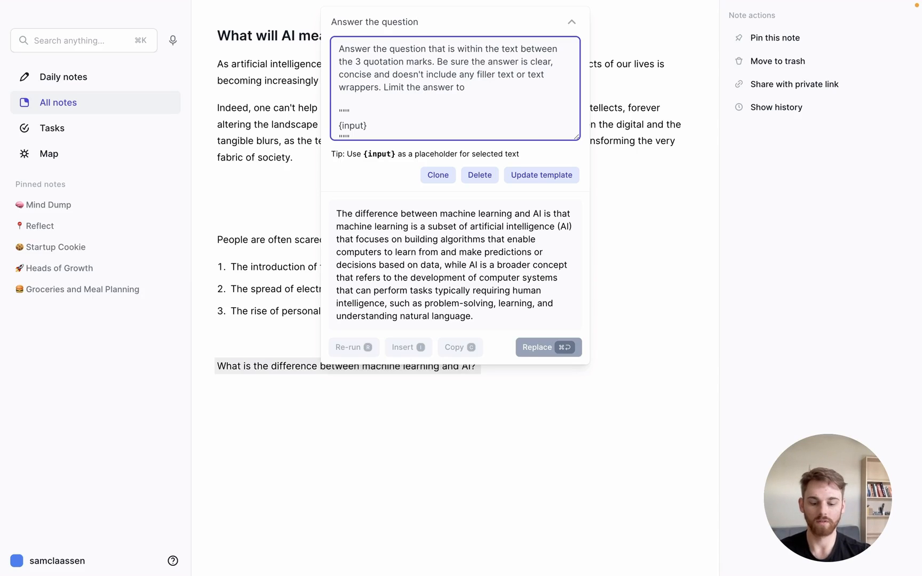
type(" 3 sentences as")
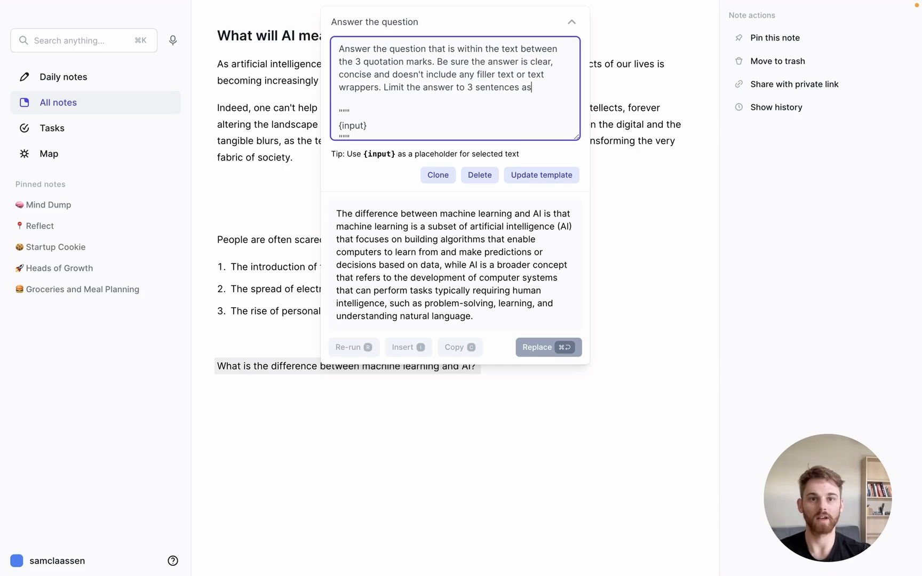
key("BackSpace")
type("t most")
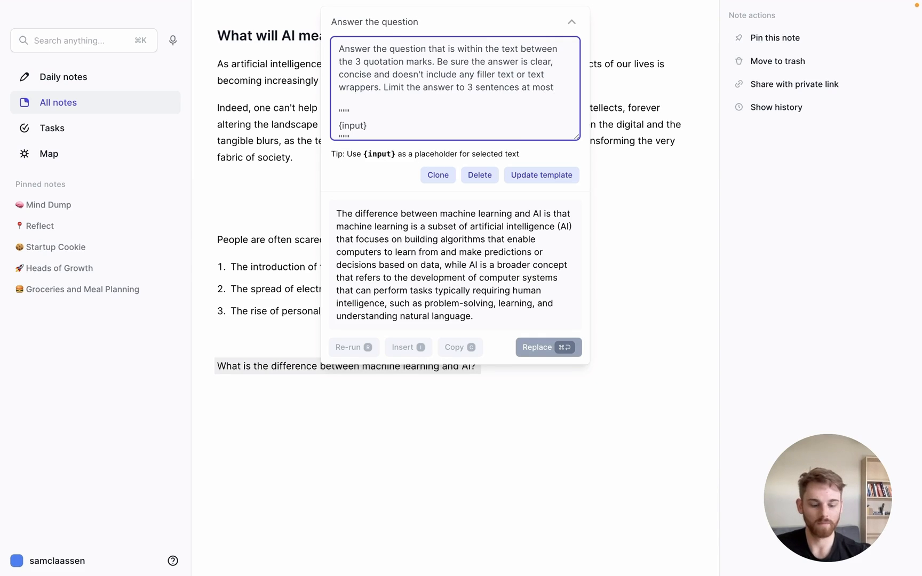
type(".")
left_click(515, 175)
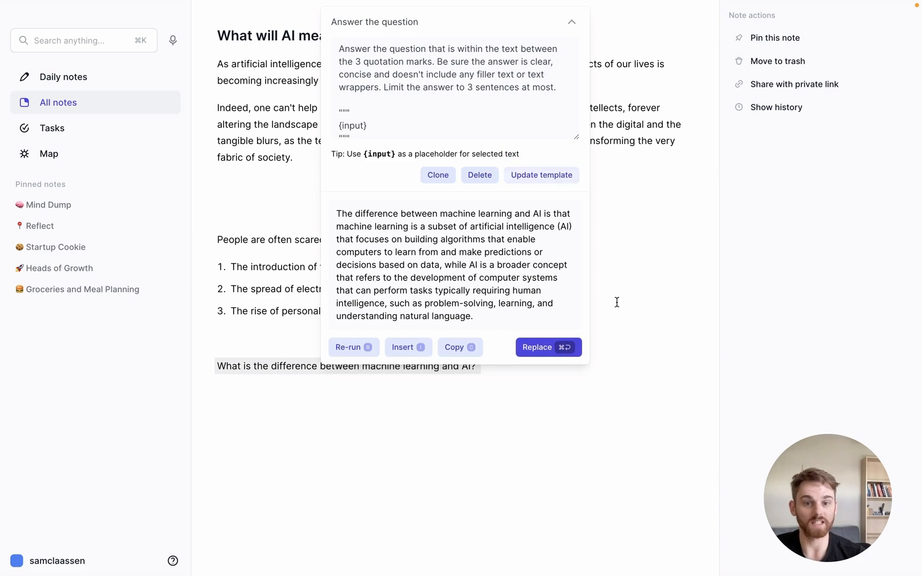
left_click(649, 365)
Run the updated "Answer the question" prompt again on the line "What is the difference between machine learning and AI?"
triple_click(415, 364)
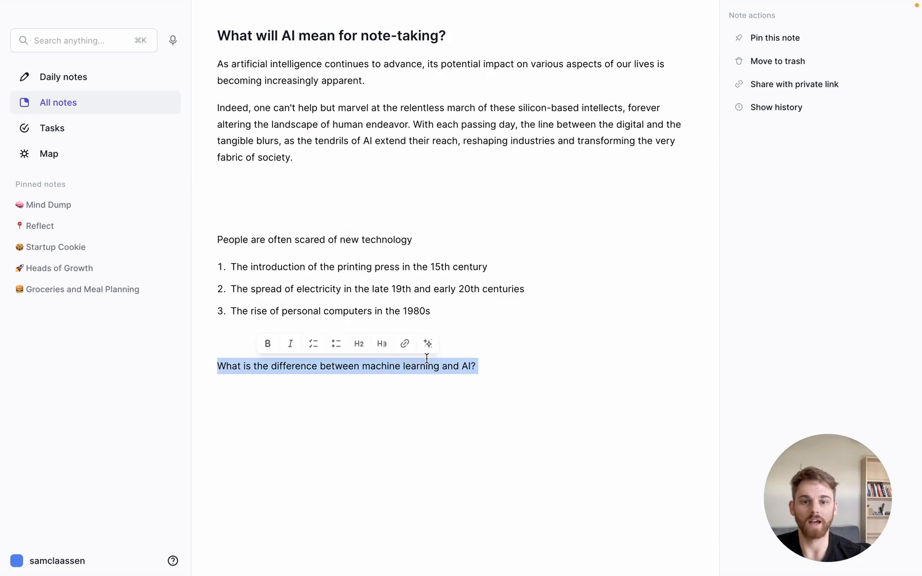
left_click(428, 344)
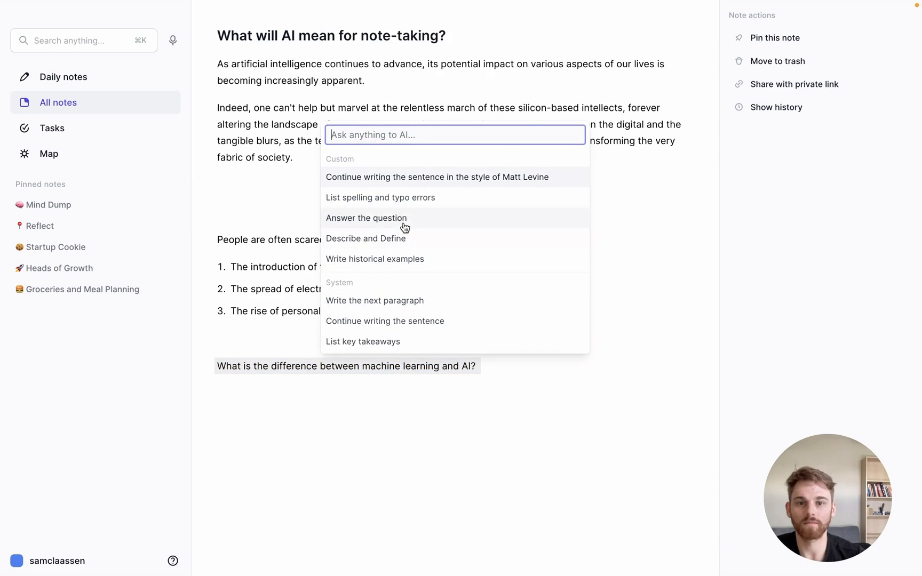
left_click(404, 219)
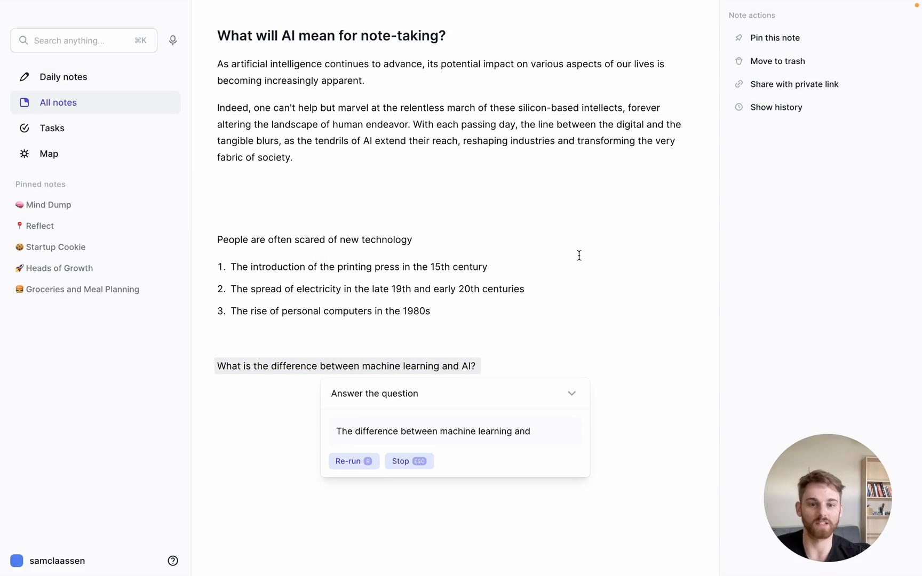